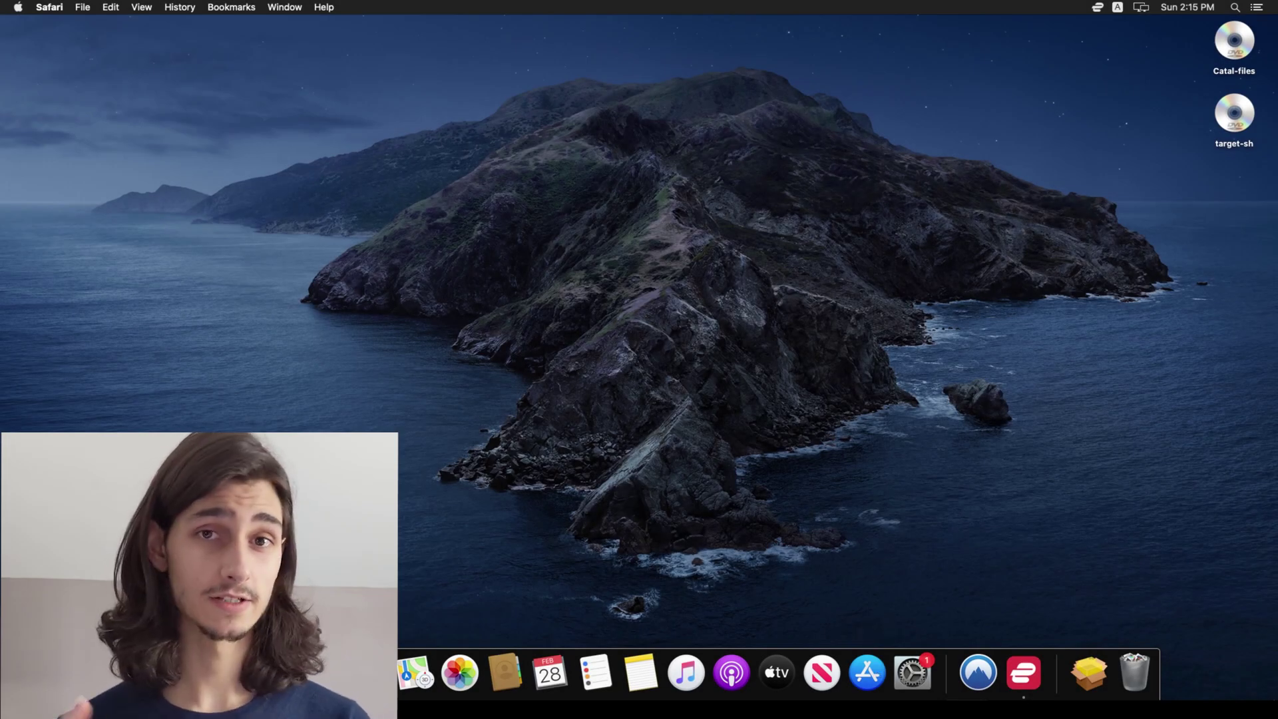
- Bring the macOS desktop to the front so Safari can be started
{"action": "left_click", "coordinate": [883, 320]}
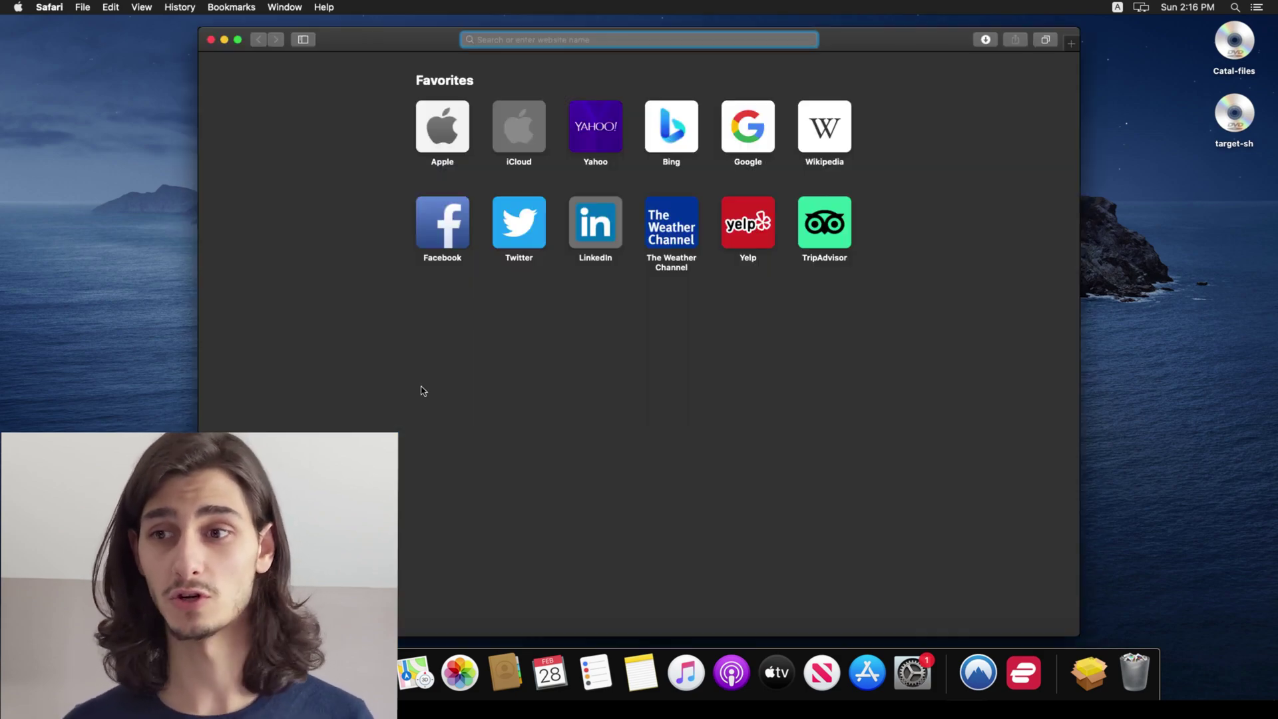
- Load surfshark.com by entering 'surfshark' in Safari's address bar
{"action": "type", "text": "surfshark"}
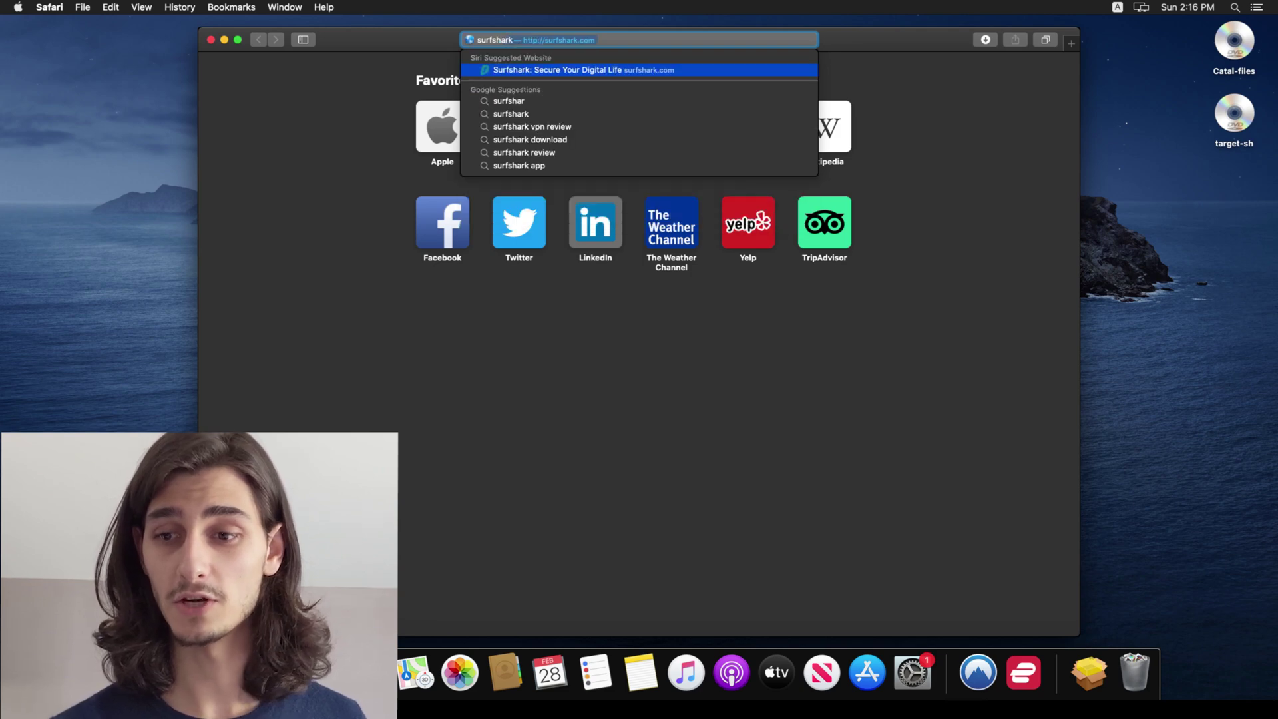
{"action": "key", "text": "Return"}
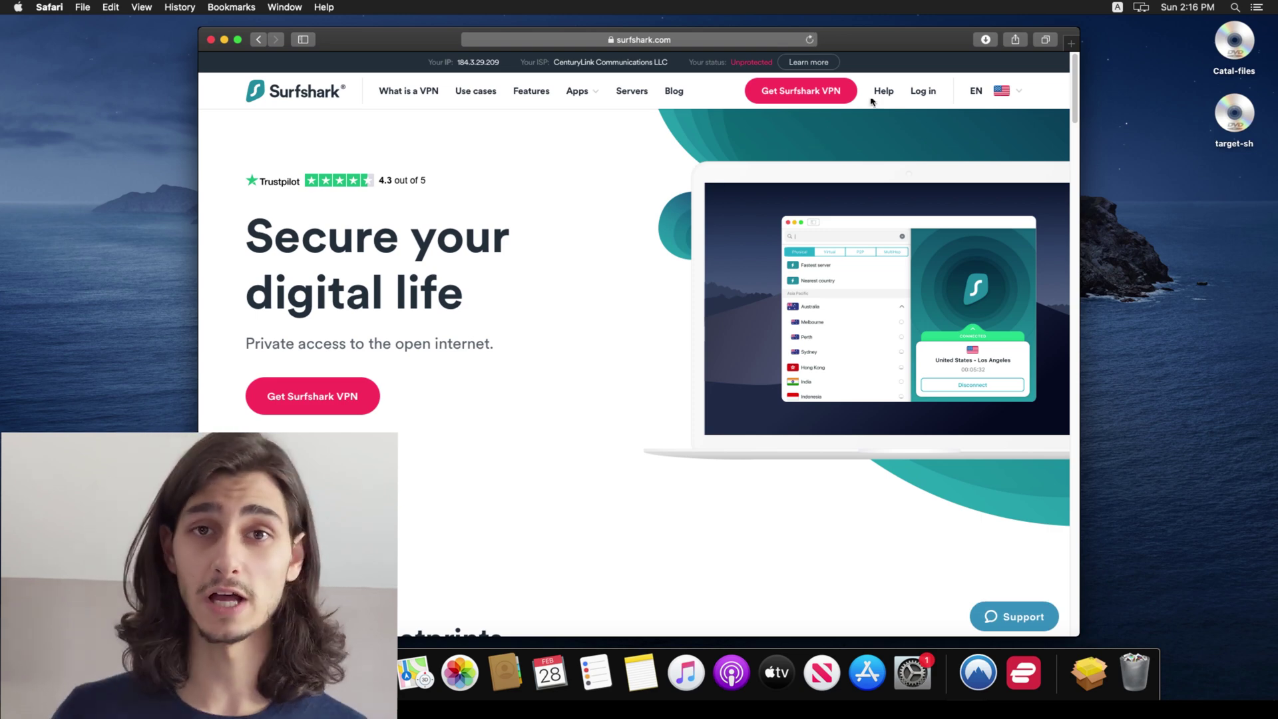
- Log in with the account e-mail and password, declining Safari's offer to save the password
{"action": "left_click", "coordinate": [934, 92]}
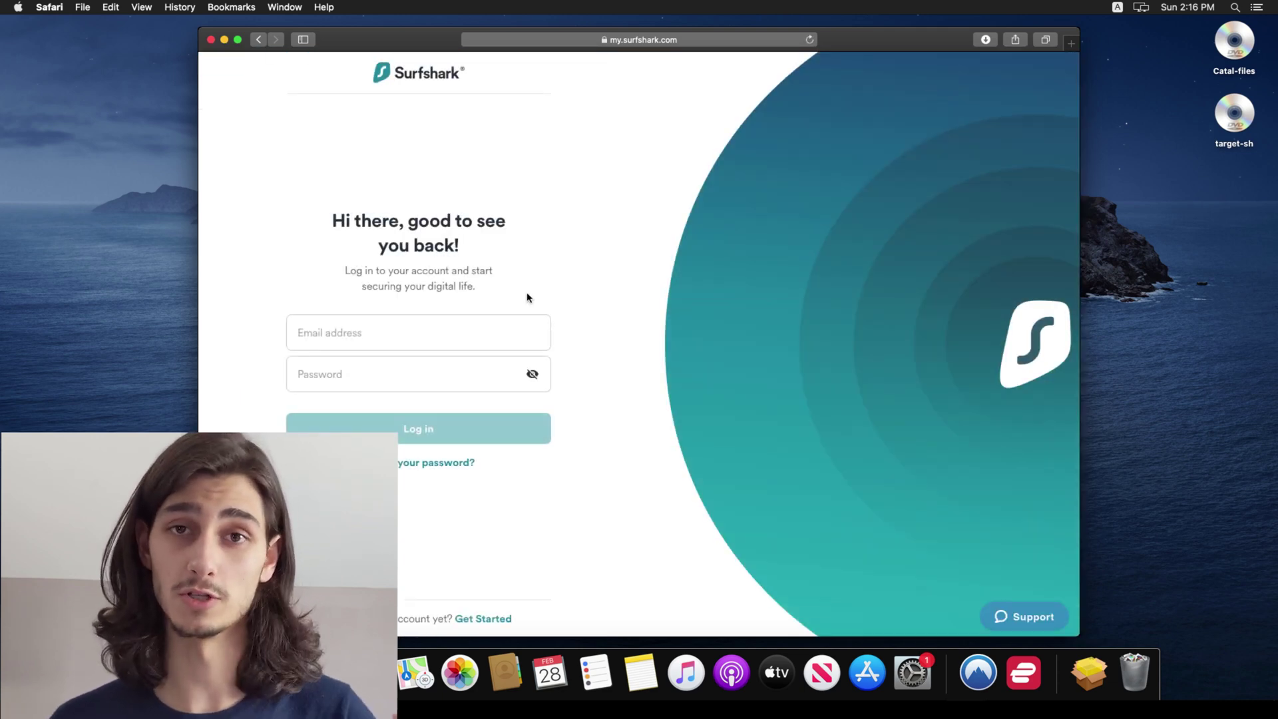
{"action": "left_click", "coordinate": [467, 326]}
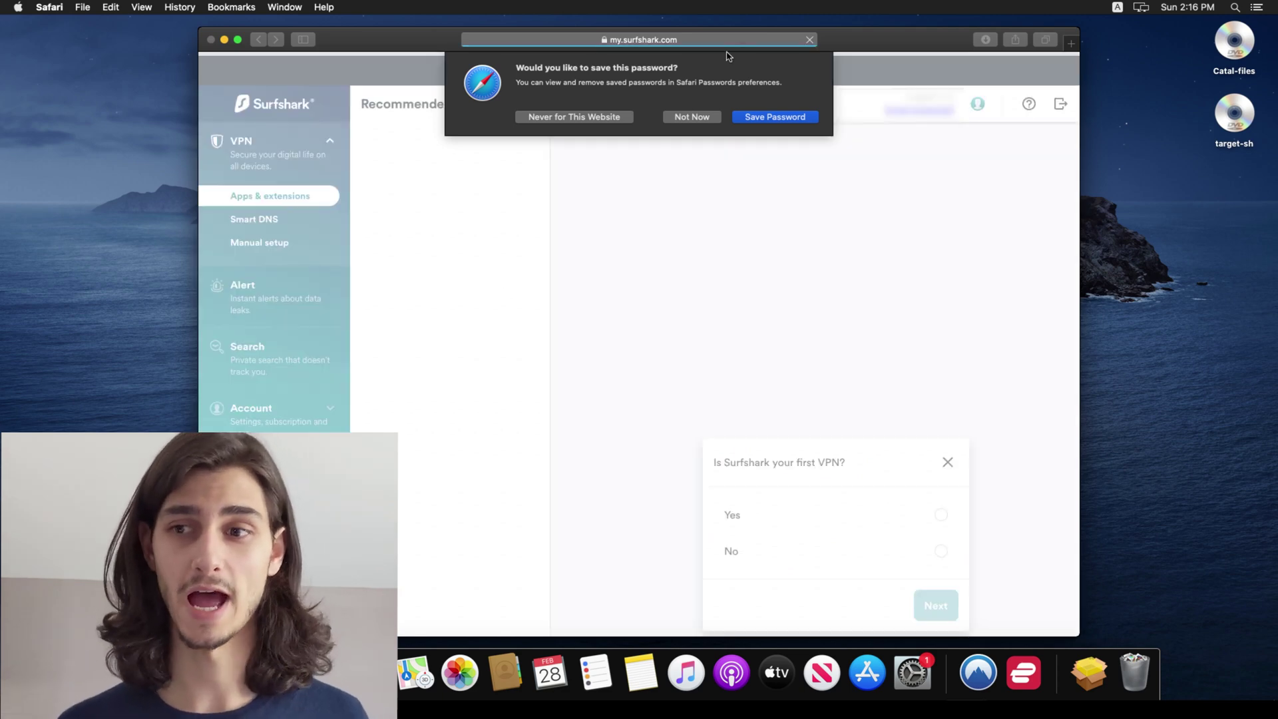
{"action": "left_click", "coordinate": [591, 120]}
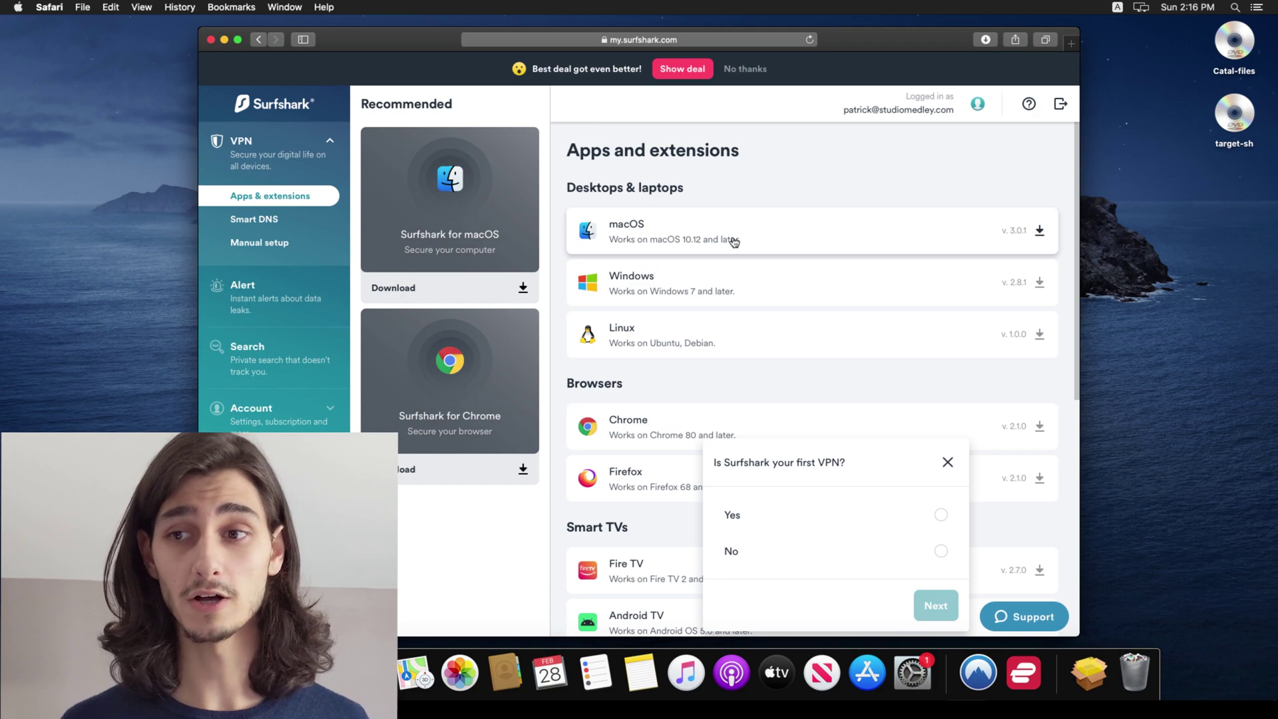
- Direct-download the macOS app, allowing downloads from my.surfshark.com
{"action": "left_click", "coordinate": [734, 242]}
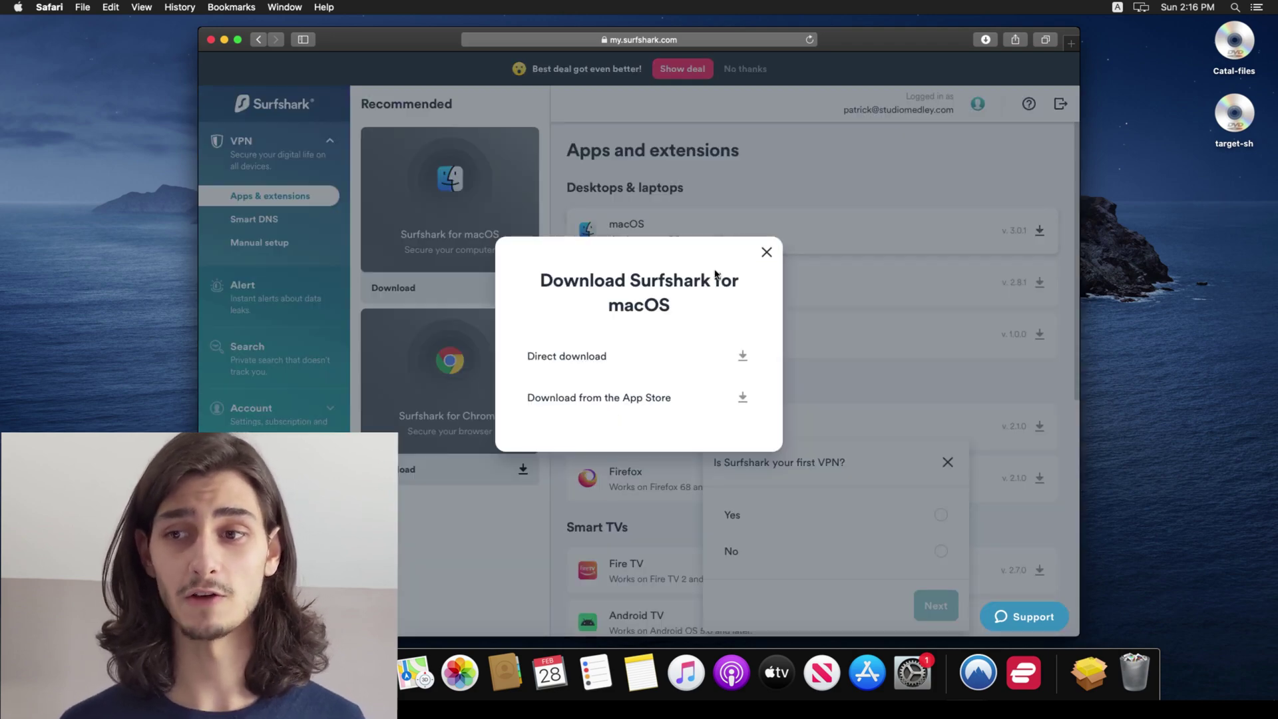
{"action": "left_click", "coordinate": [691, 359]}
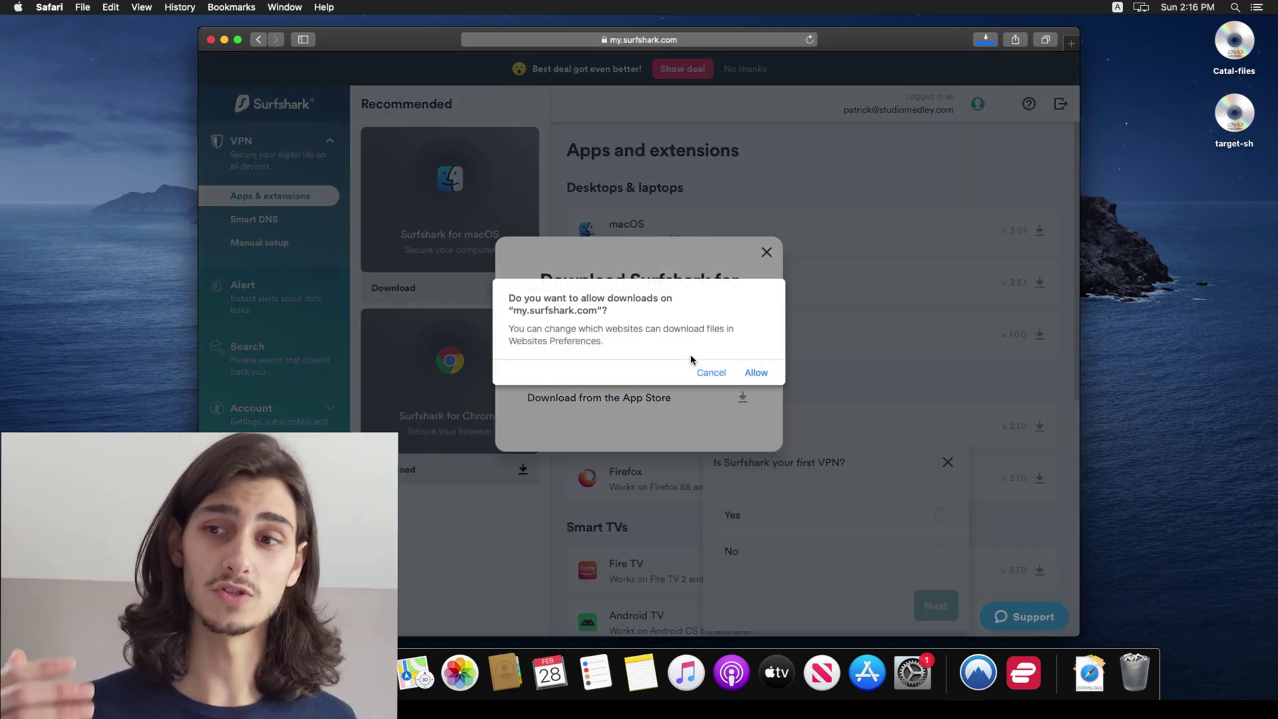
{"action": "left_click", "coordinate": [756, 373]}
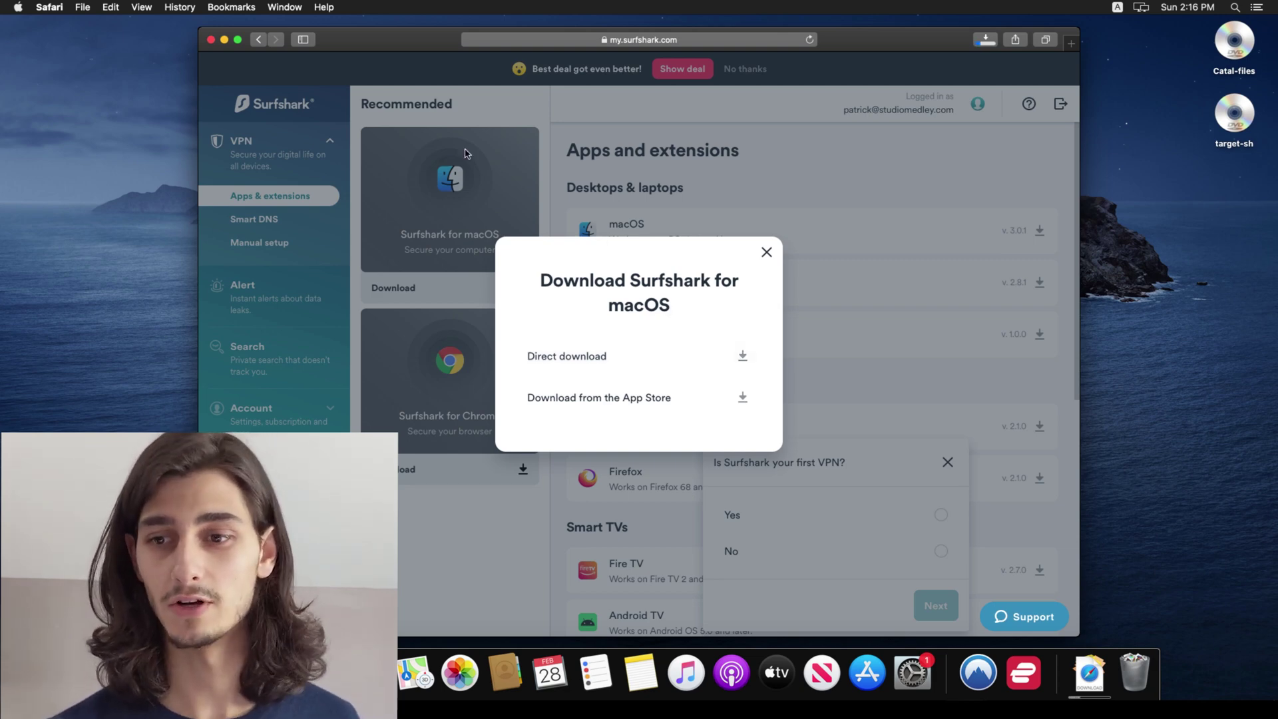
- Minimise Safari and mount Surfshark.dmg from the Downloads stack
{"action": "left_click", "coordinate": [223, 39]}
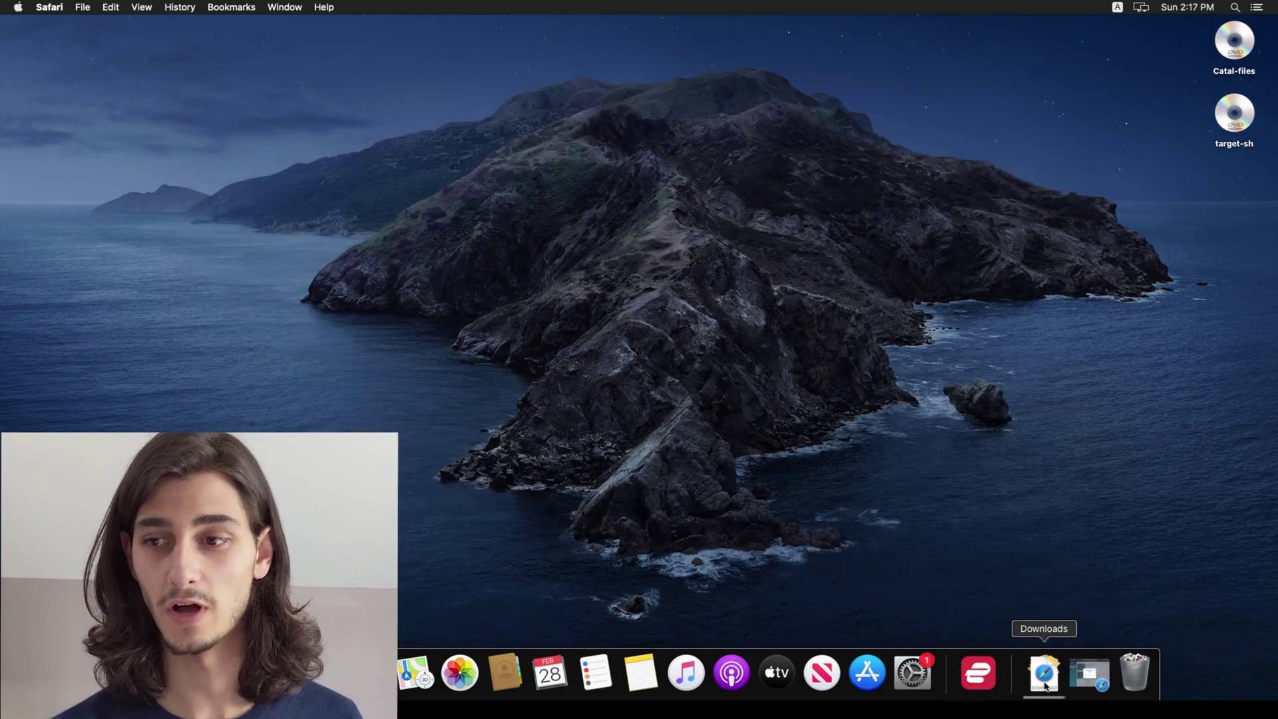
{"action": "left_click", "coordinate": [1044, 685]}
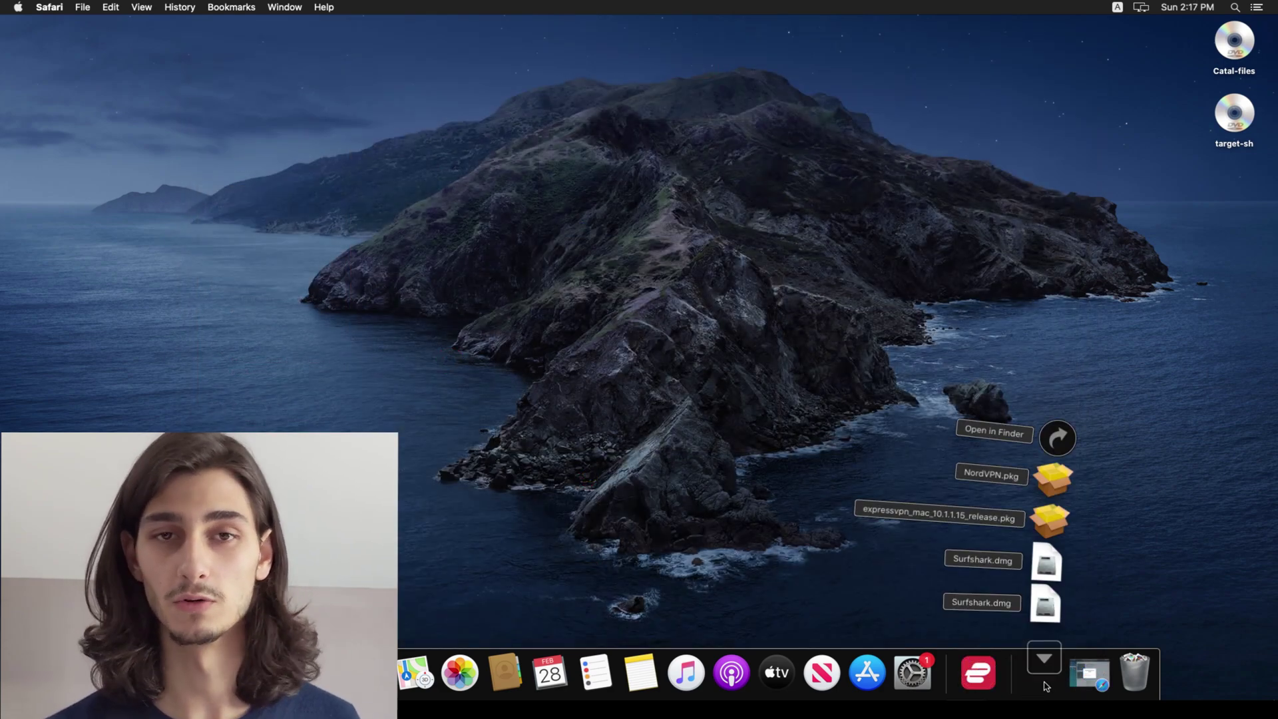
{"action": "left_click", "coordinate": [1043, 621]}
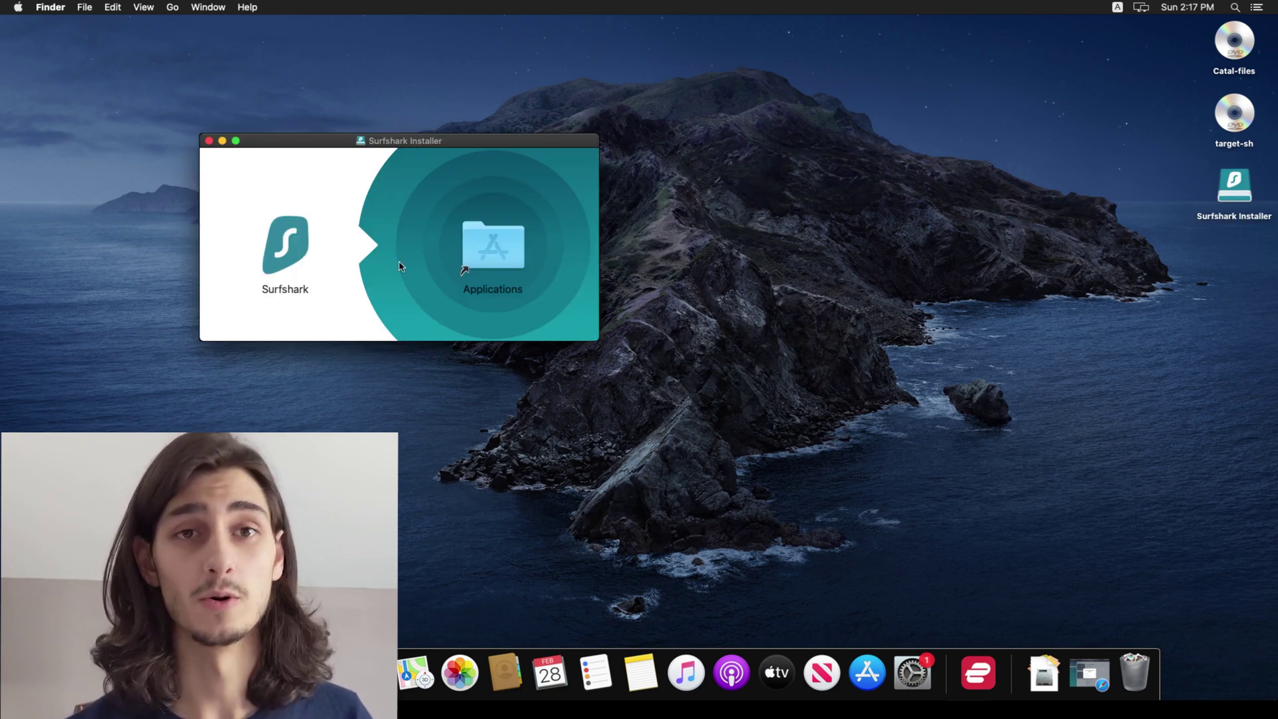
- Launch Surfshark from the installer window, confirming the internet-download warning
{"action": "left_click", "coordinate": [464, 263]}
{"action": "left_click", "coordinate": [268, 244]}
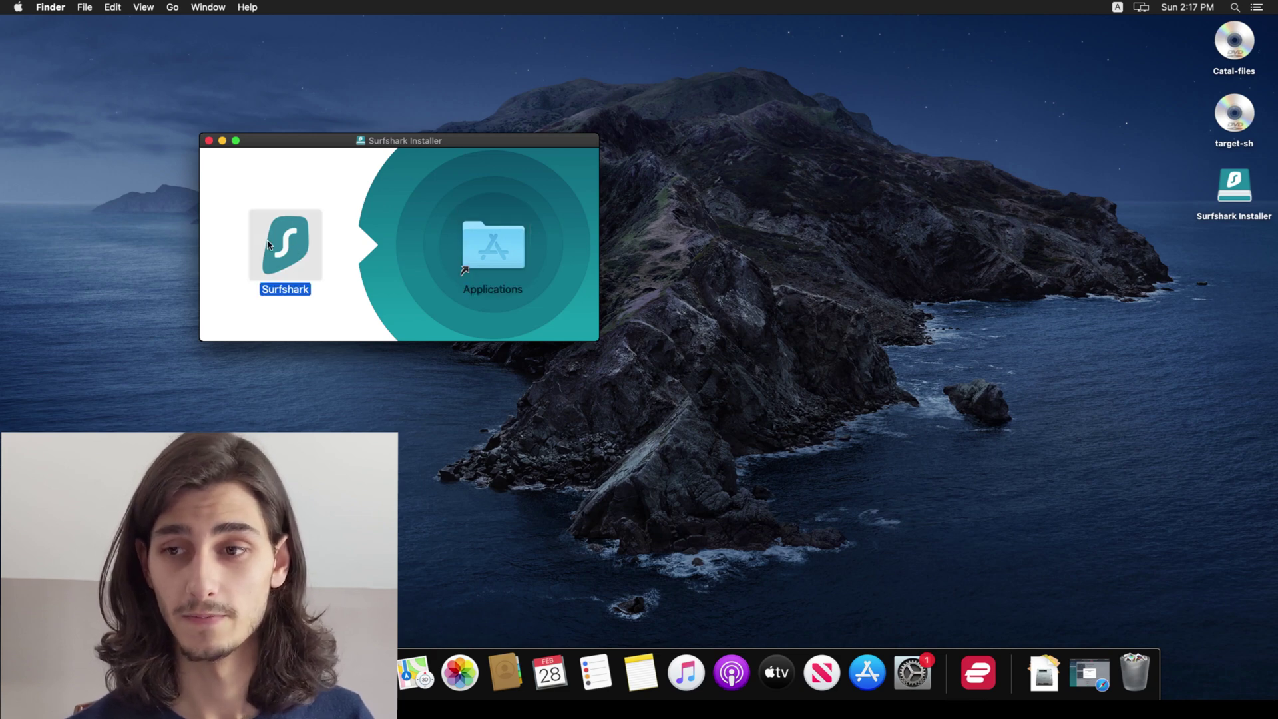
{"action": "double_click", "coordinate": [268, 245]}
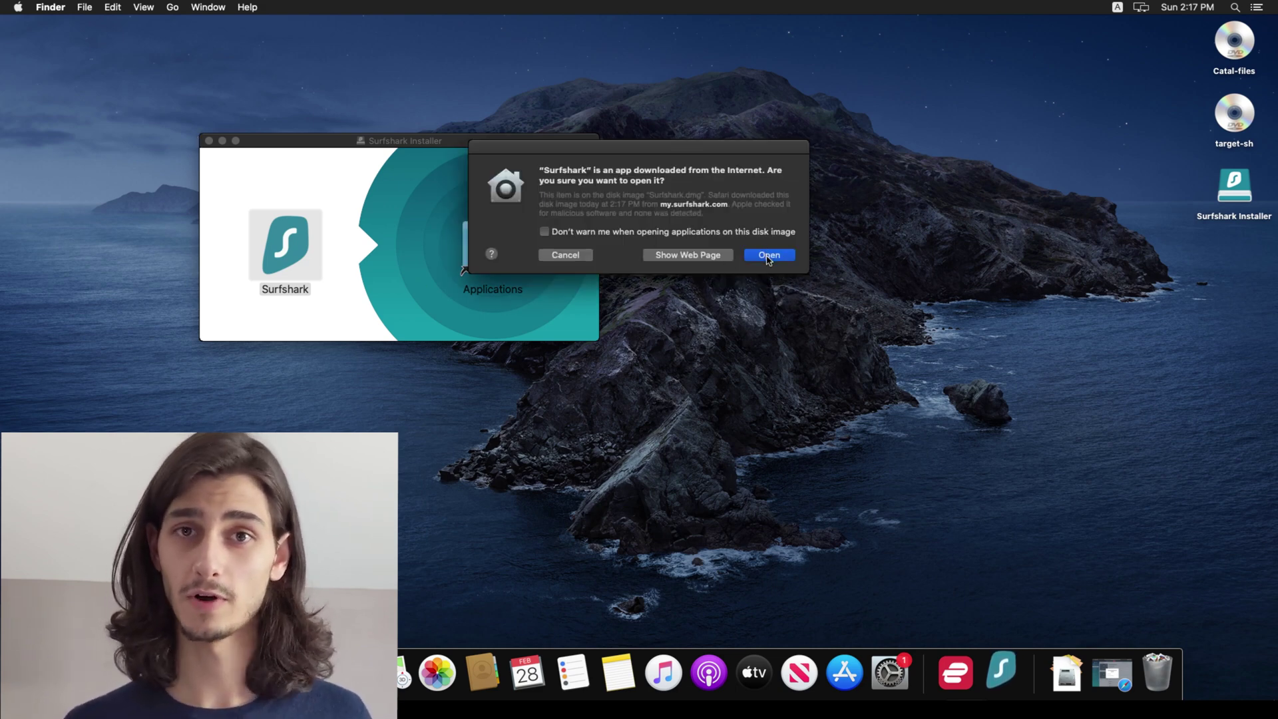
{"action": "left_click", "coordinate": [769, 255]}
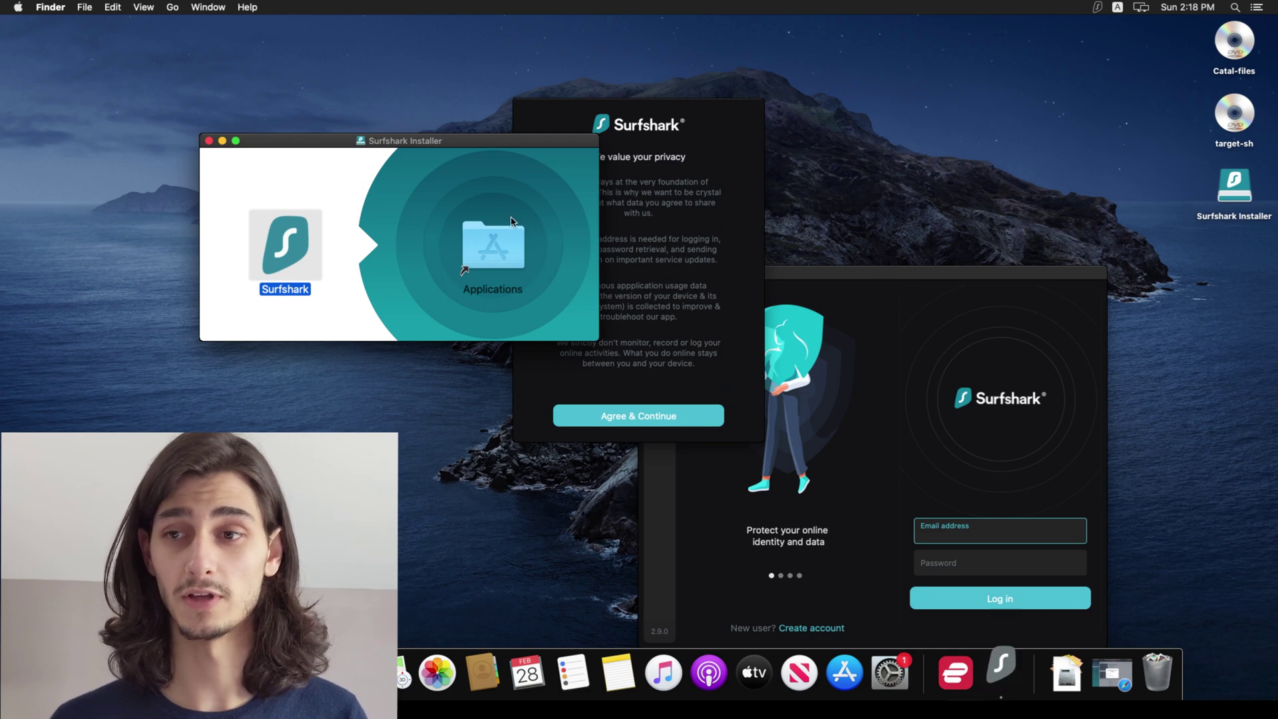
- Close the installer window, accept the privacy notice, and move the login window to centre
{"action": "left_click", "coordinate": [209, 141]}
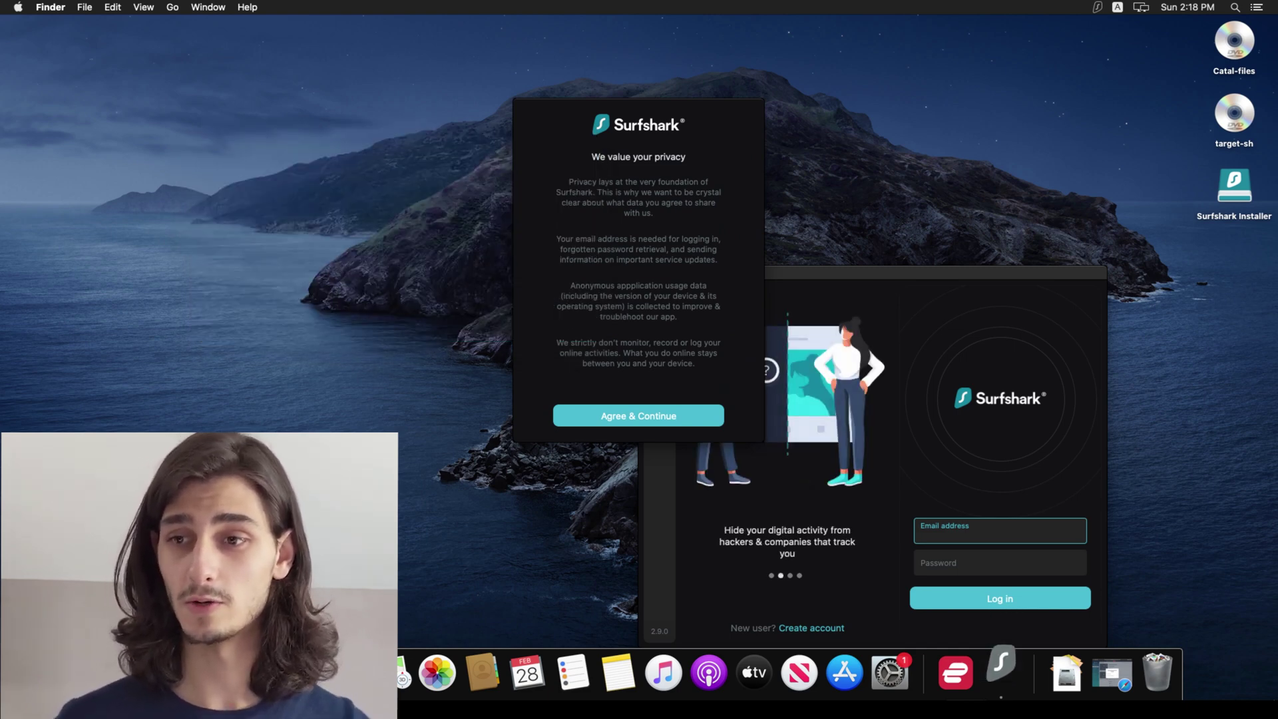
{"action": "left_click", "coordinate": [655, 424]}
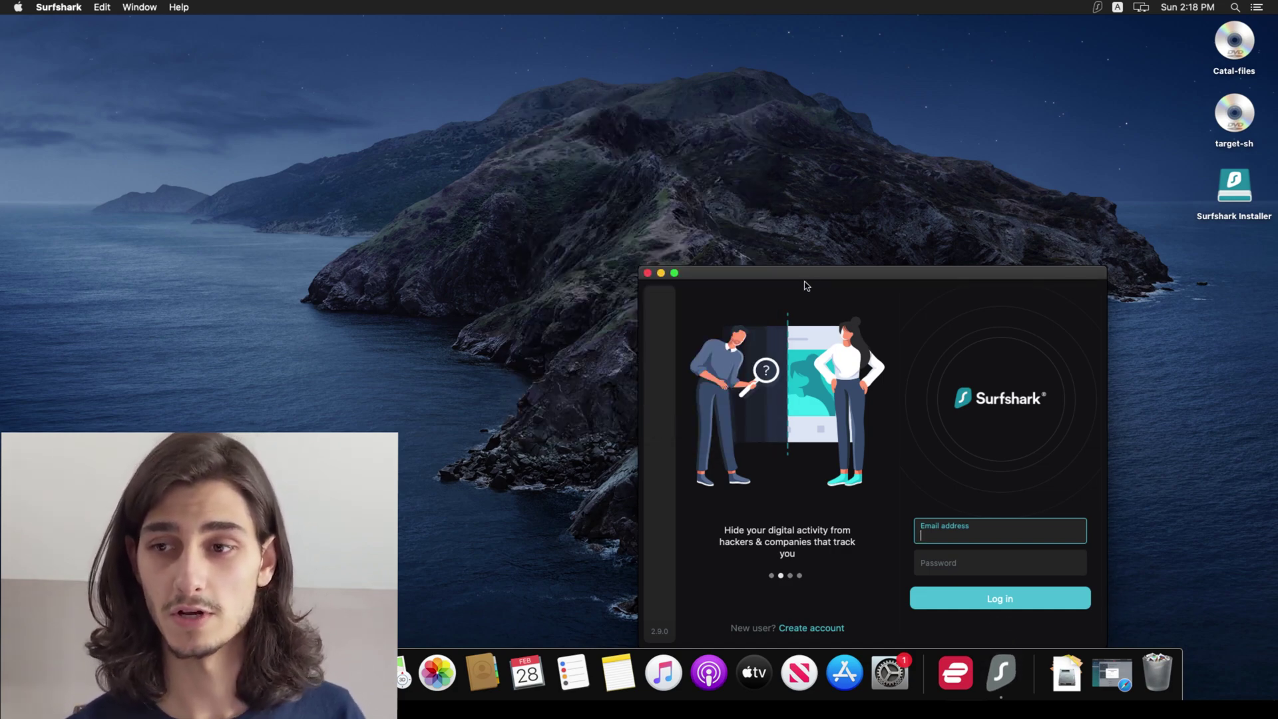
{"action": "left_click_drag", "start_coordinate": [813, 280], "coordinate": [527, 132]}
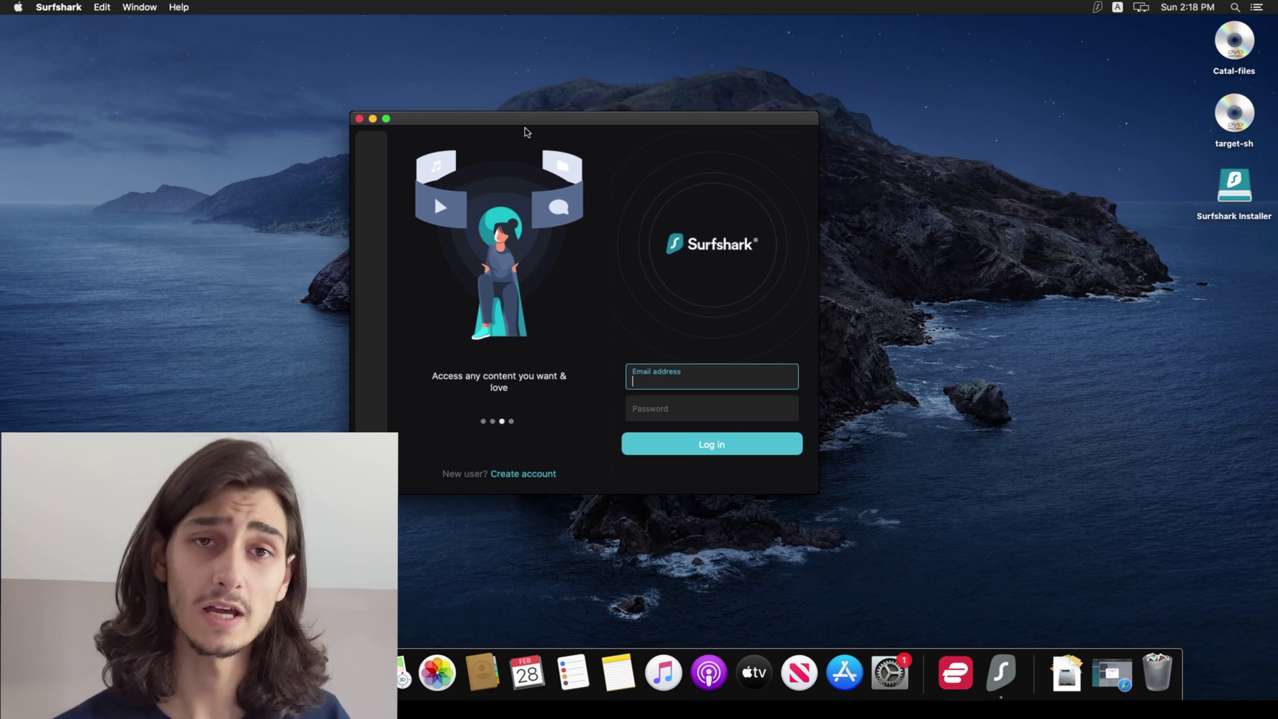
- Log in to Surfshark with the account e-mail address and password
{"action": "type", "text": "email"}
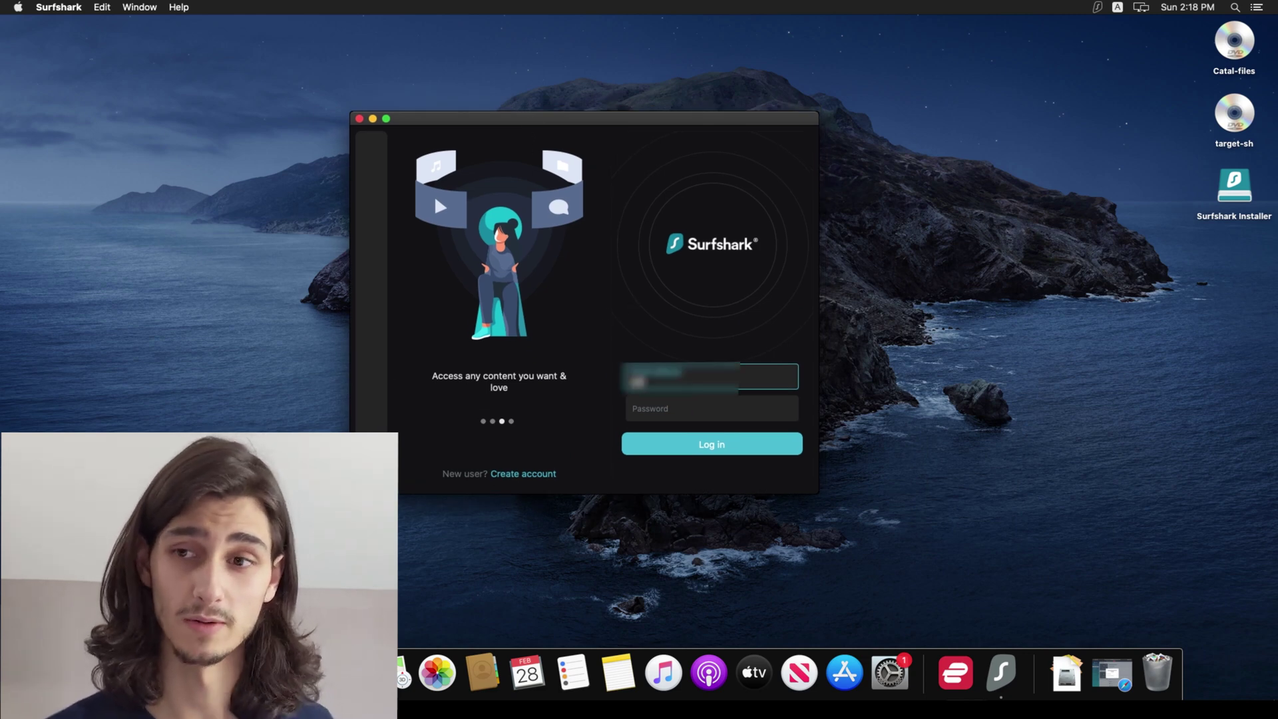
{"action": "key", "text": "BackSpace"}
{"action": "key", "text": "BackSpace"}
{"action": "key", "text": "BackSpace"}
{"action": "key", "text": "BackSpace"}
{"action": "key", "text": "BackSpace"}
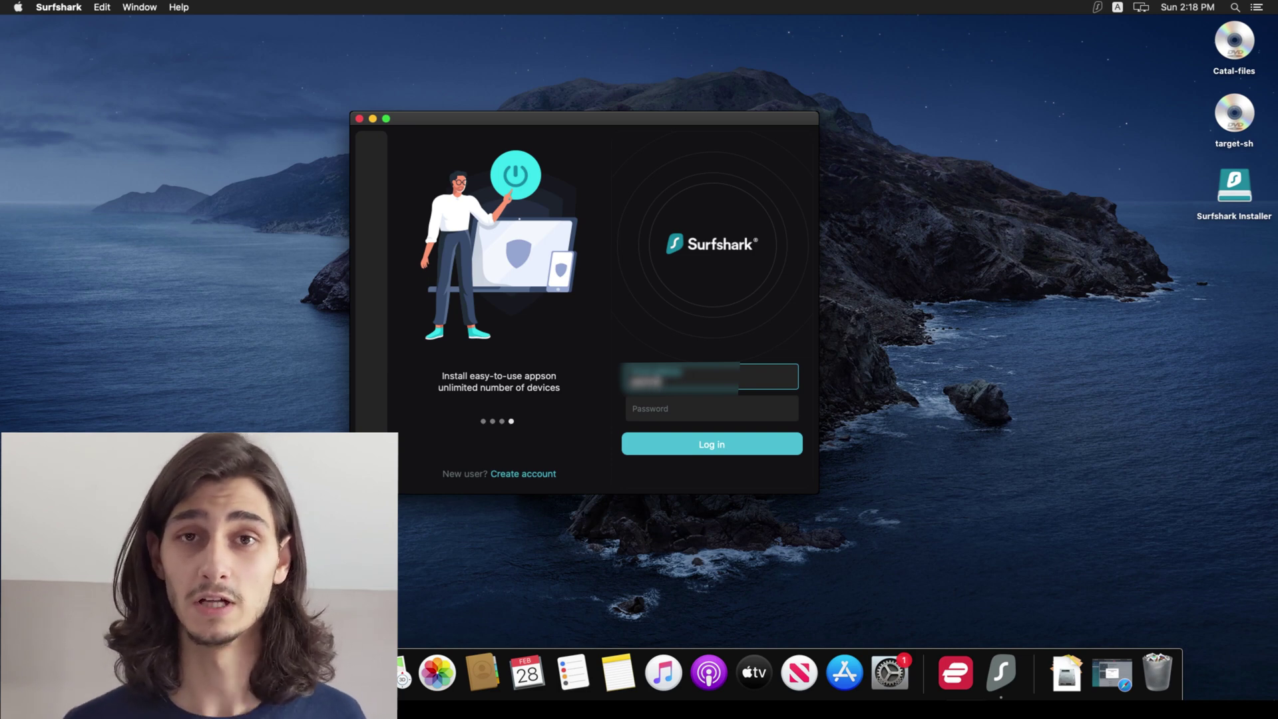
{"action": "type", "text": "email"}
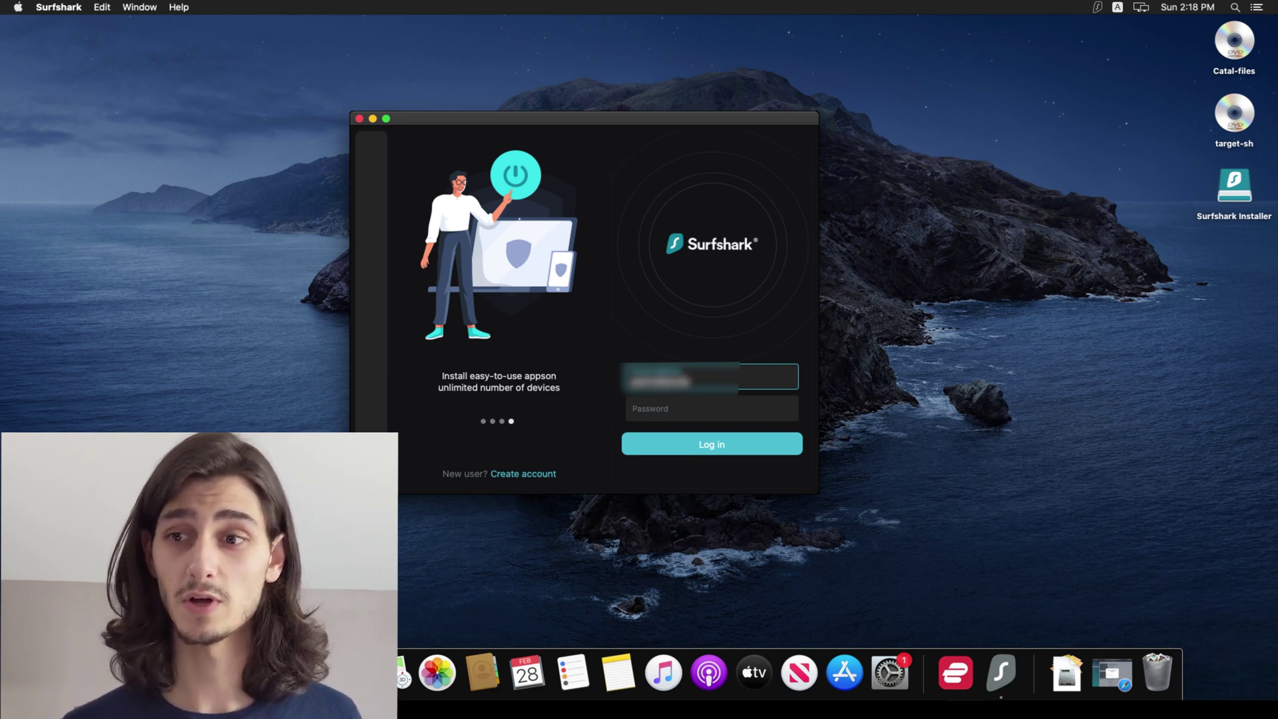
{"action": "type", "text": "email"}
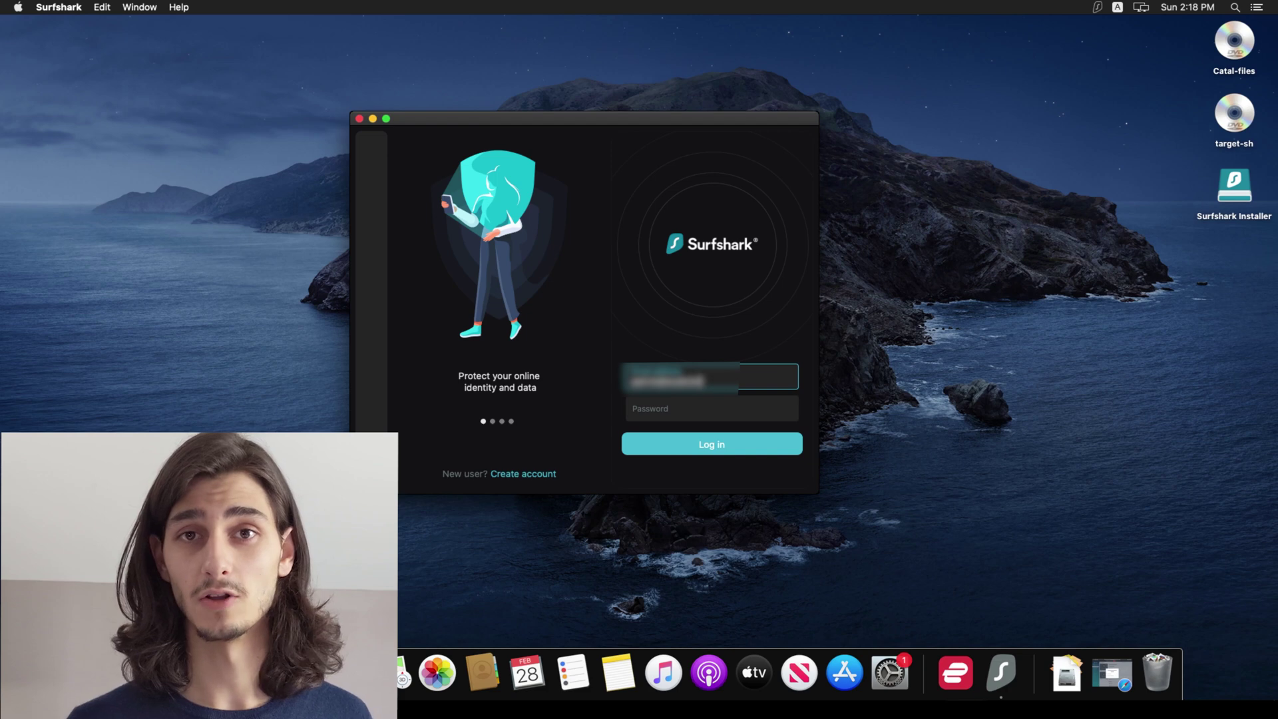
{"action": "type", "text": "m"}
{"action": "key", "text": "Tab"}
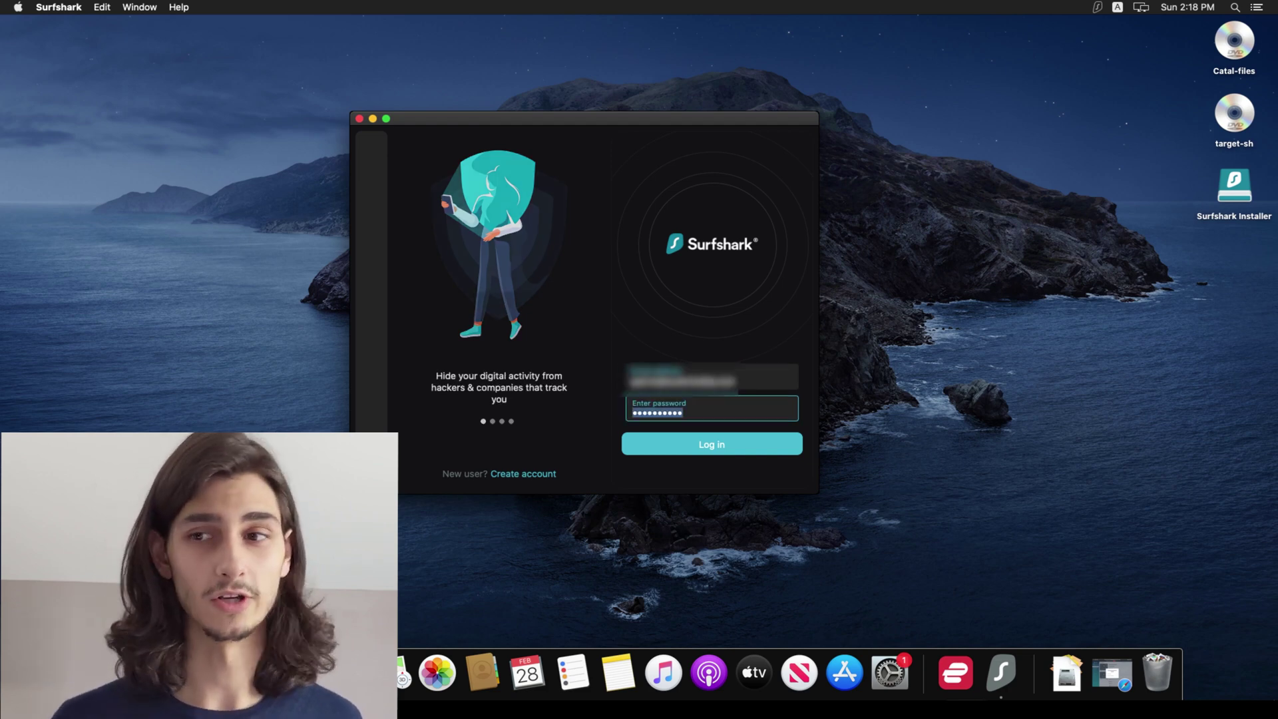
{"action": "key", "text": "Return"}
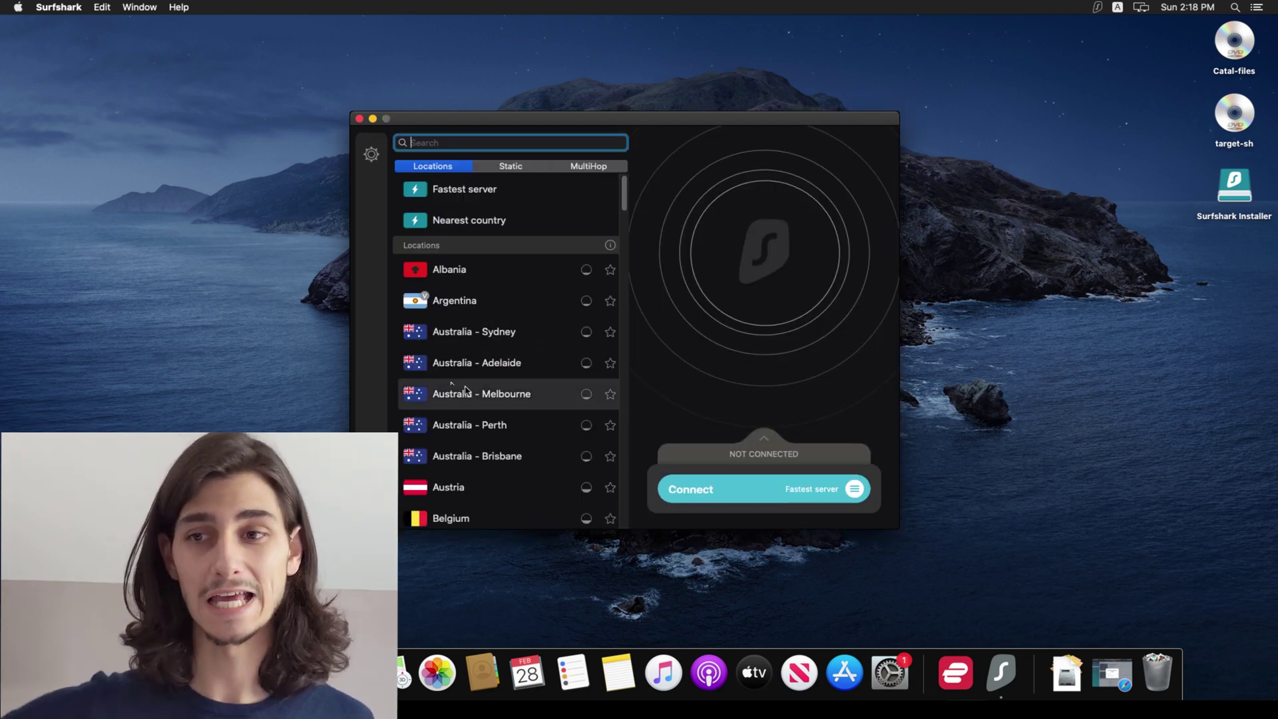
- Try connecting to the fastest server, then add and allow Surfshark's VPN configuration in macOS
{"action": "left_click", "coordinate": [703, 492]}
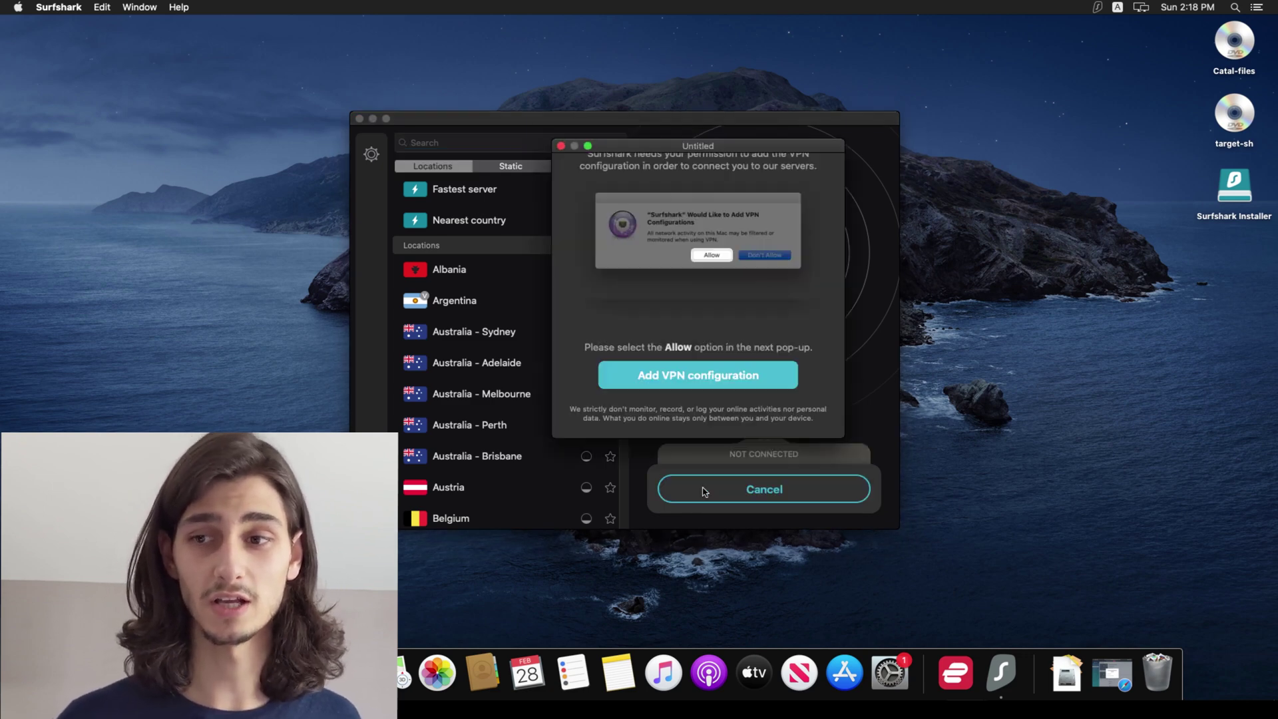
{"action": "left_click", "coordinate": [705, 384]}
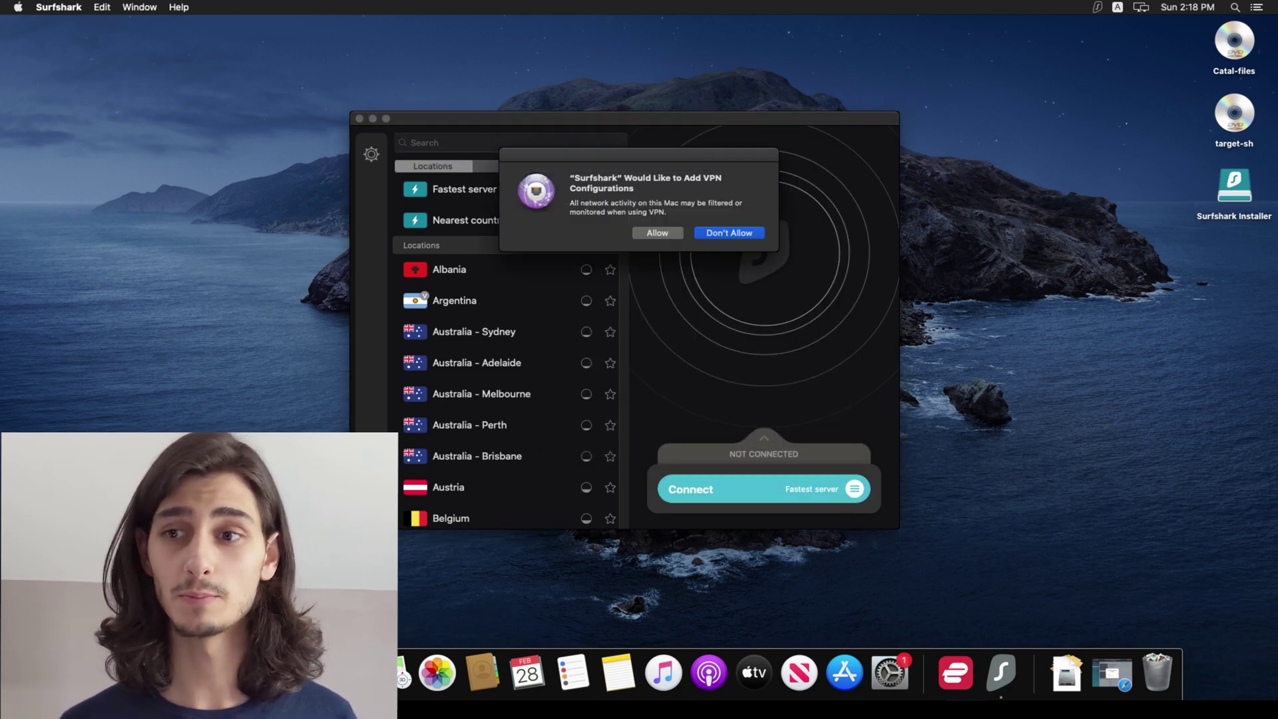
{"action": "left_click", "coordinate": [669, 235]}
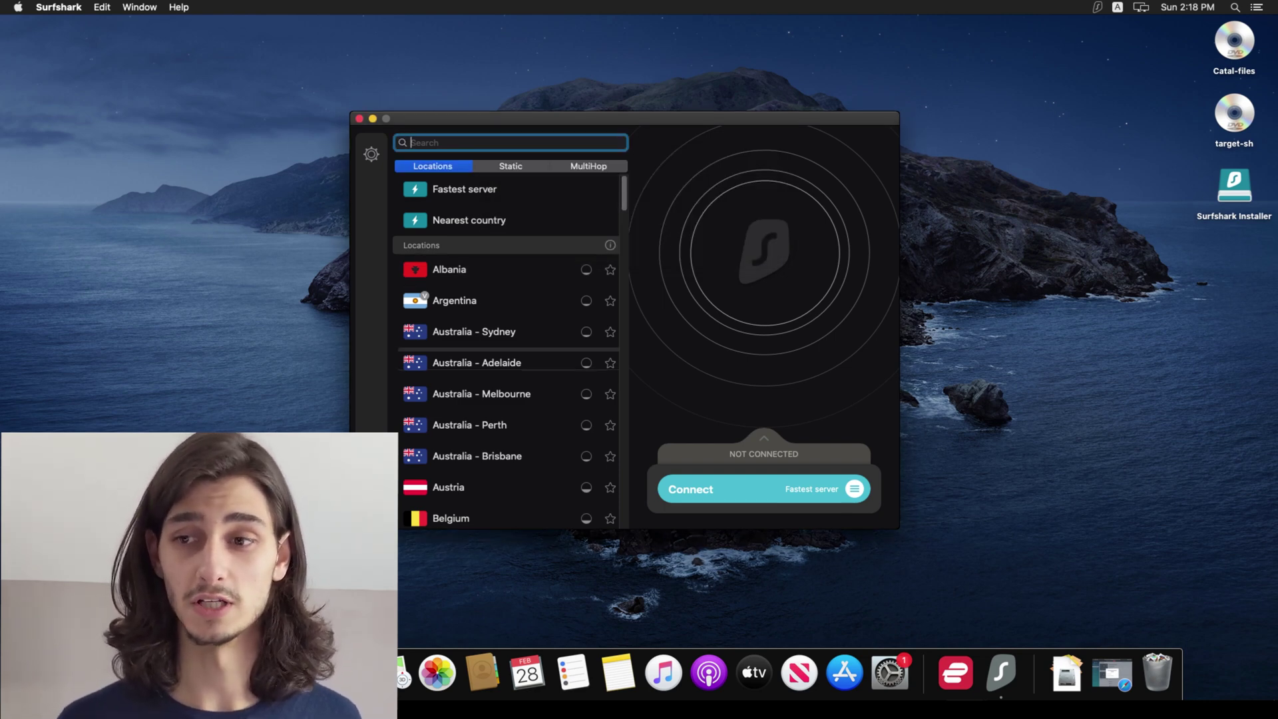
- Connect to United States – Charlotte, then switch Kill Switch off and confirm the reconnect
{"action": "left_click", "coordinate": [718, 499]}
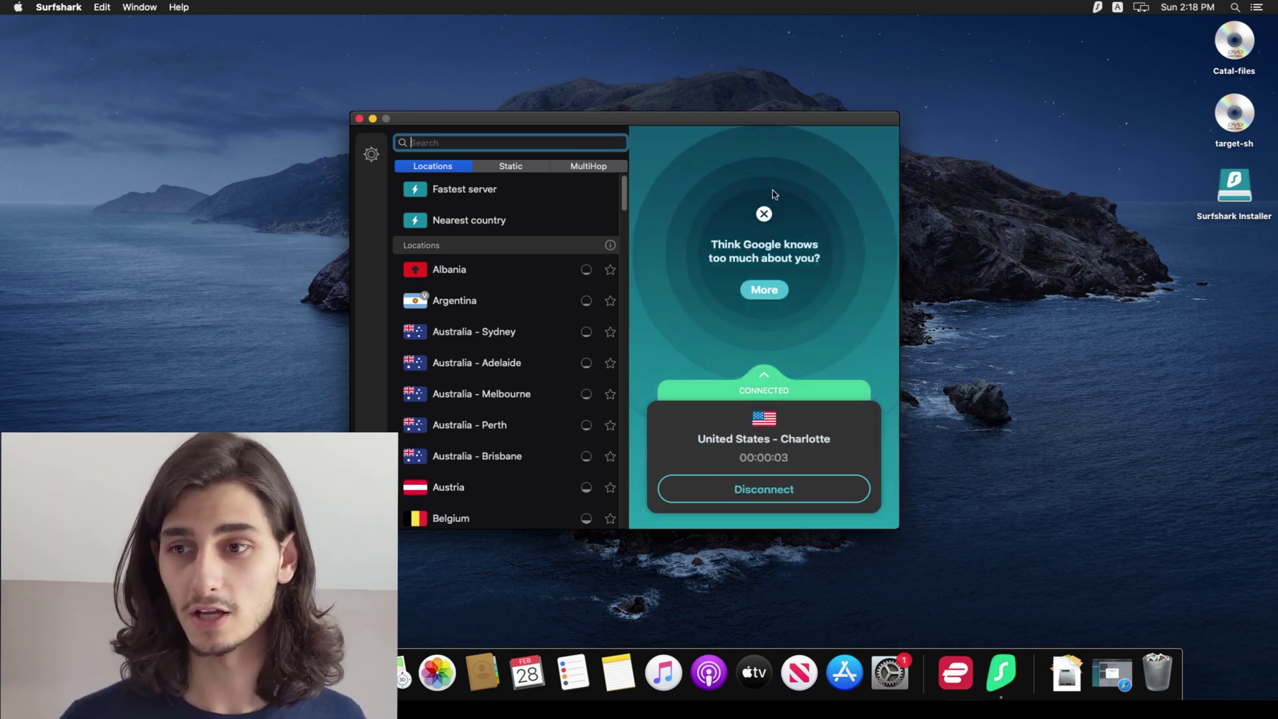
{"action": "left_click", "coordinate": [764, 214]}
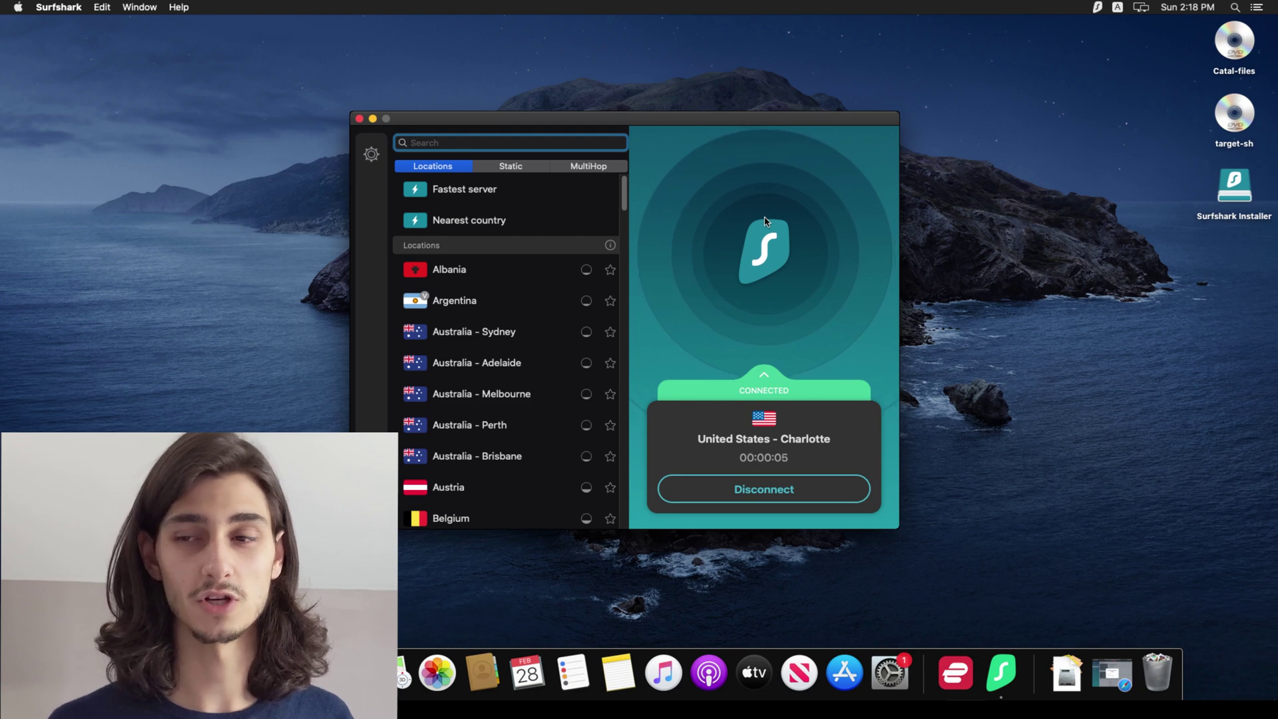
{"action": "left_click", "coordinate": [761, 383]}
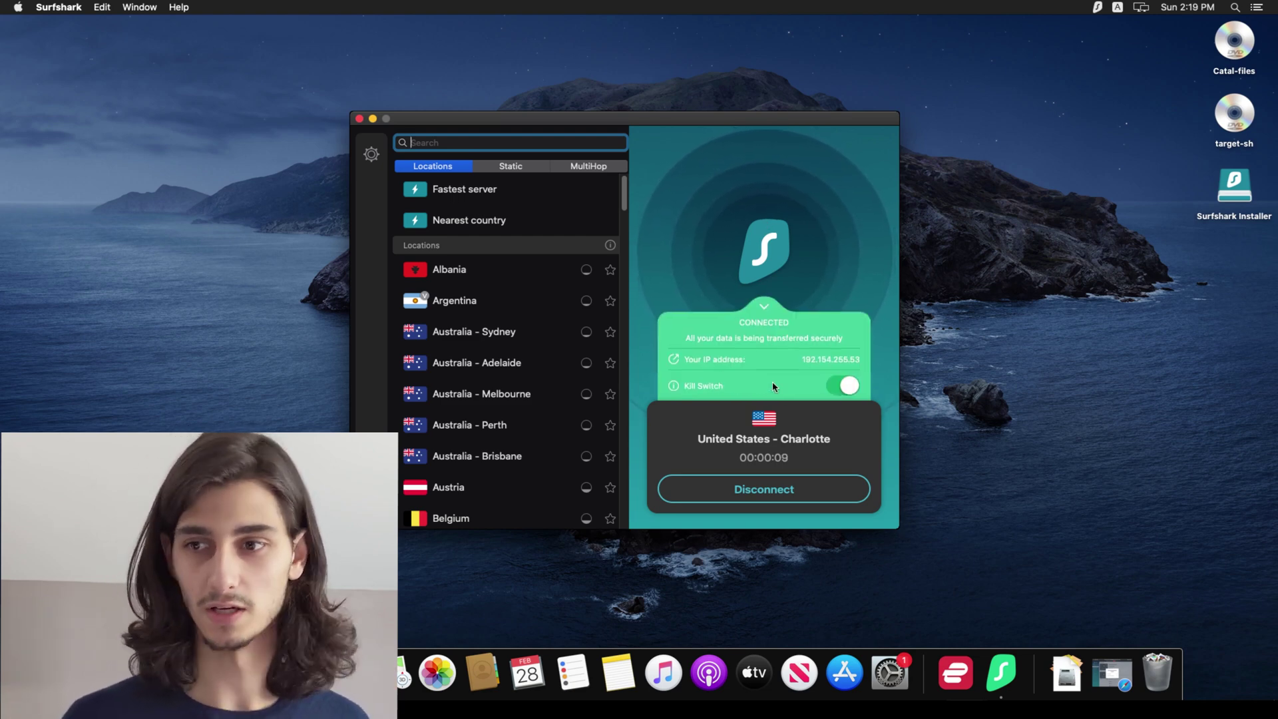
{"action": "left_click", "coordinate": [841, 385]}
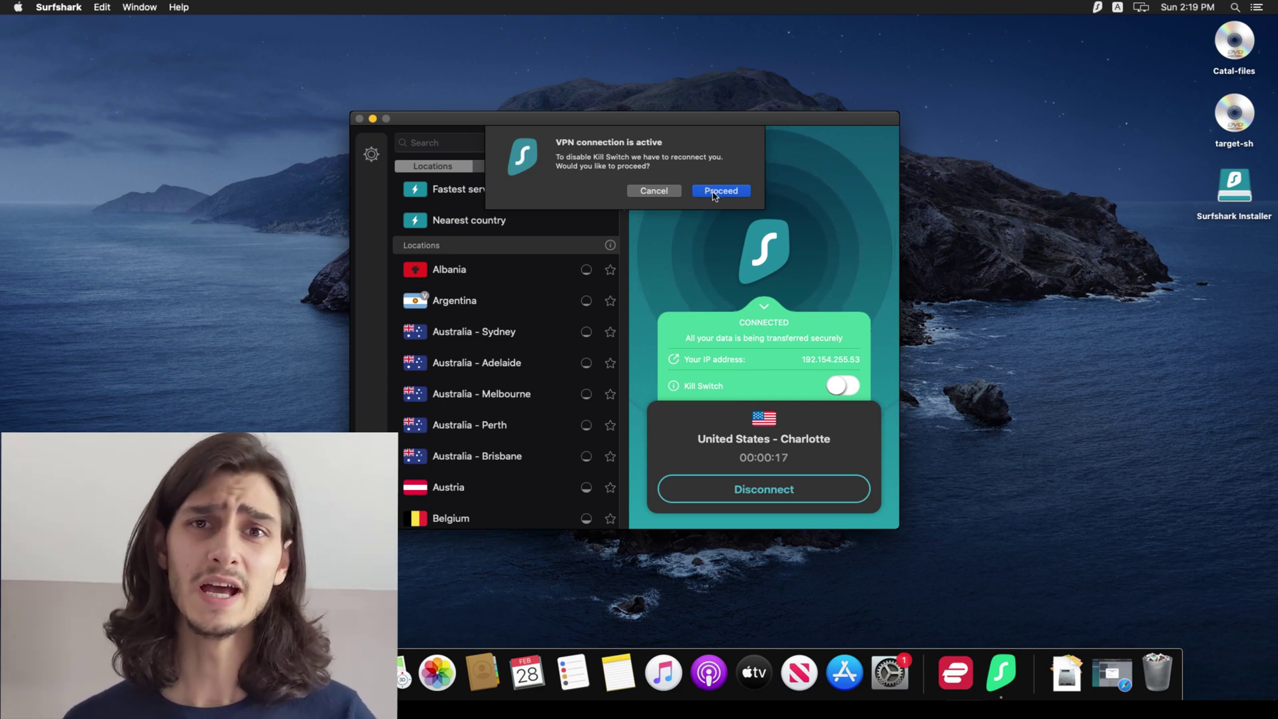
{"action": "left_click", "coordinate": [713, 192]}
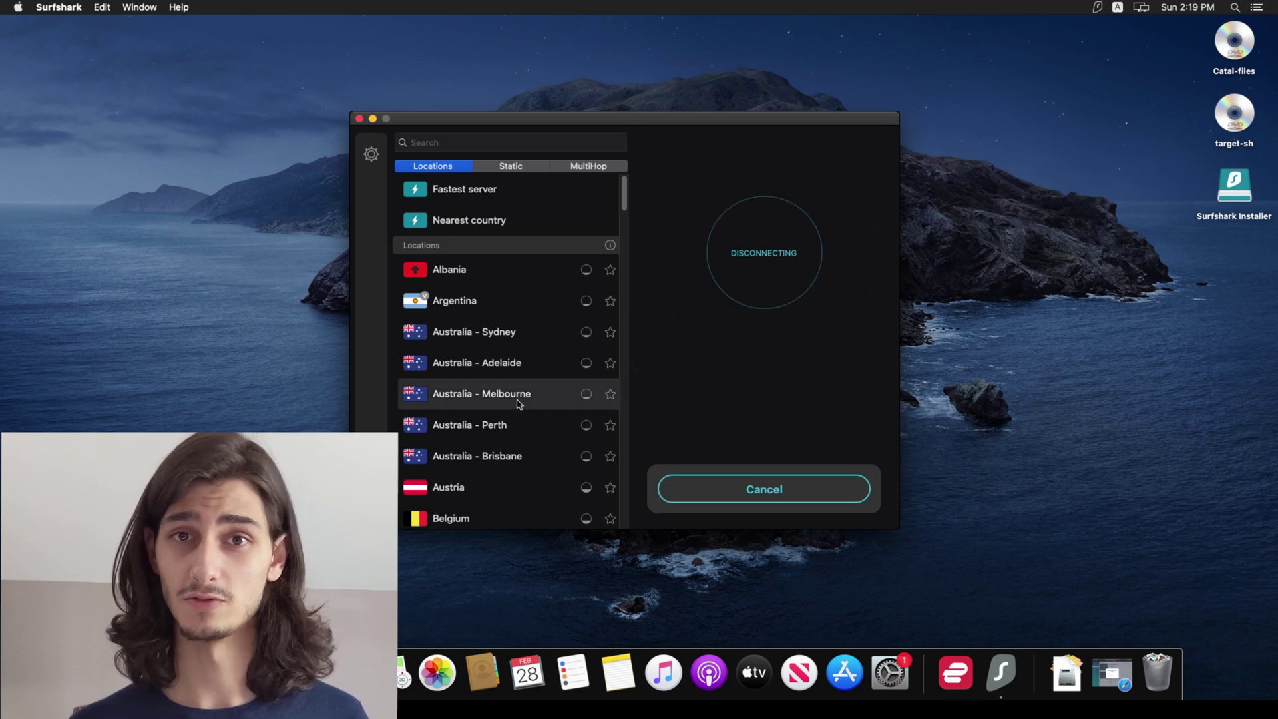
- Disconnect from the server and star Greece in the Locations list
{"action": "scroll", "coordinate": [518, 403], "scroll_direction": "down", "scroll_amount": 2}
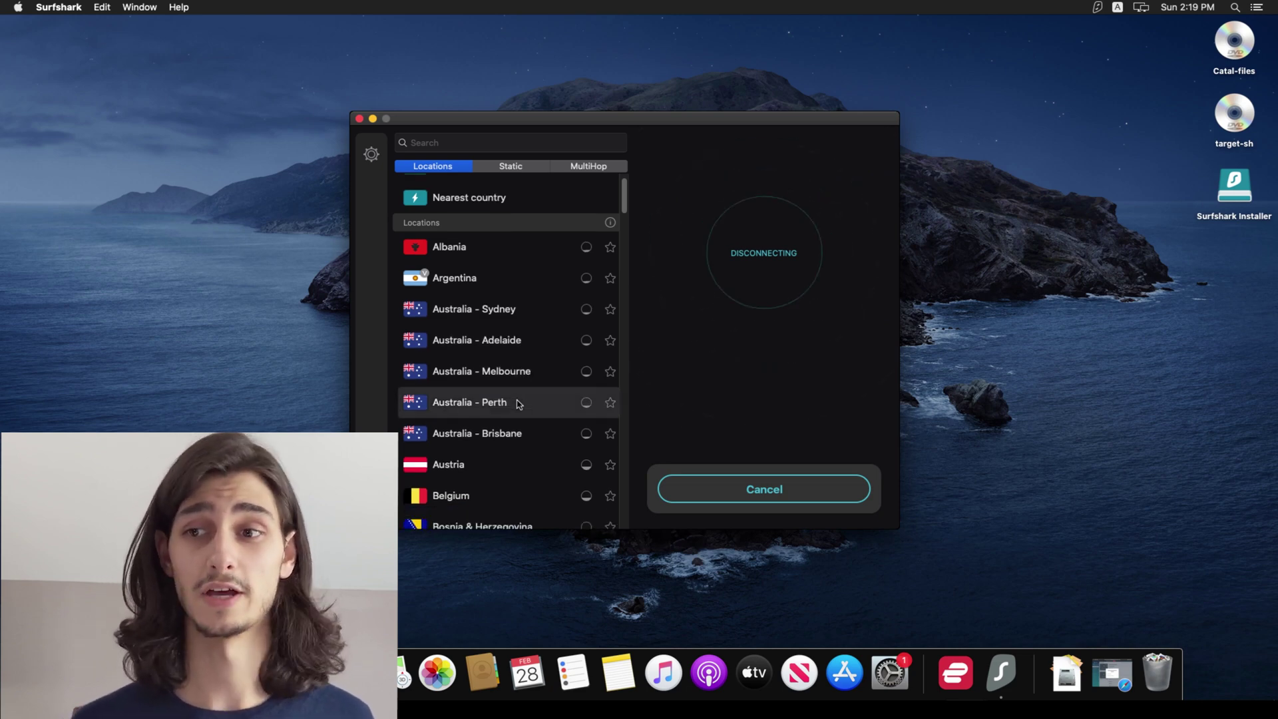
{"action": "scroll", "coordinate": [519, 409], "scroll_direction": "down", "scroll_amount": 10}
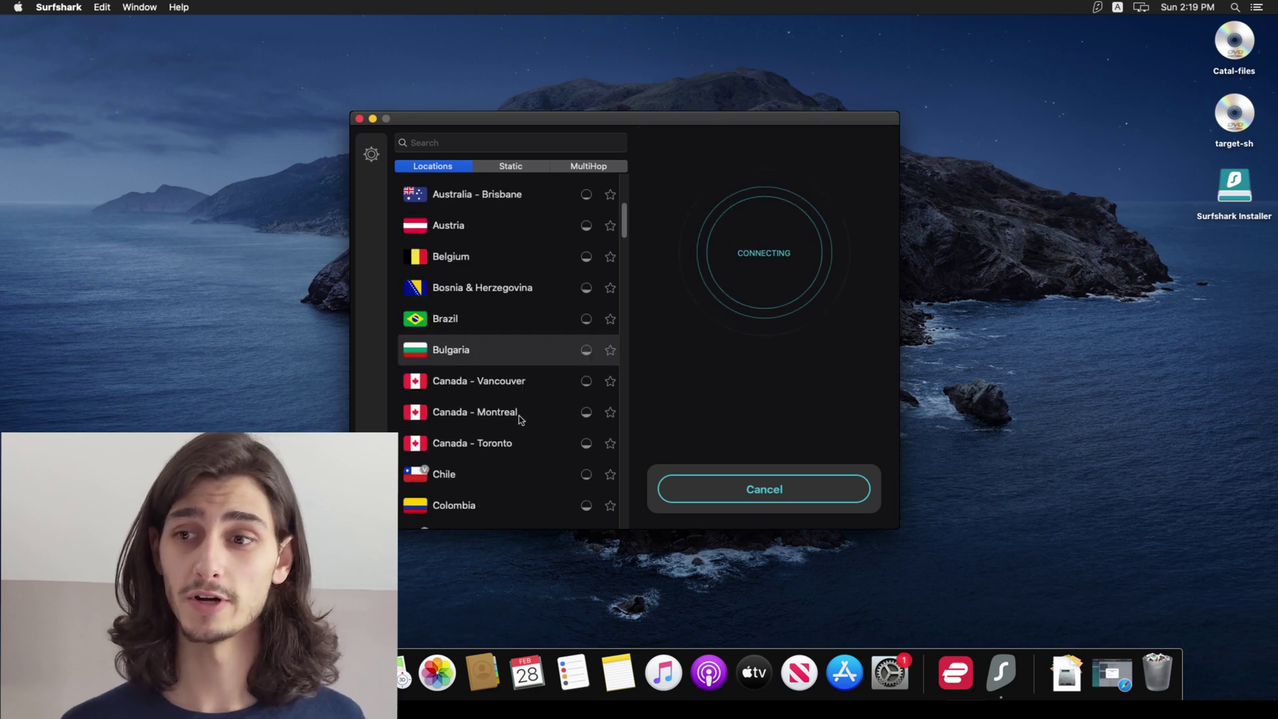
{"action": "scroll", "coordinate": [520, 418], "scroll_direction": "down", "scroll_amount": 10}
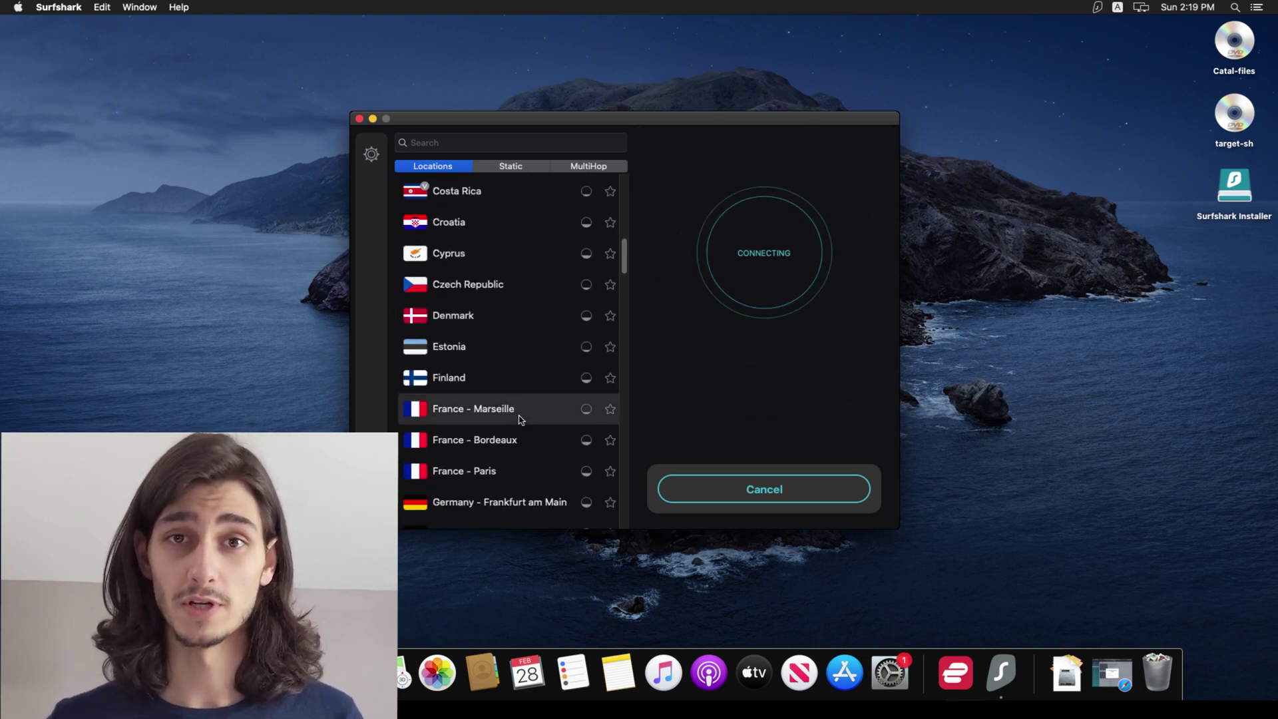
{"action": "scroll", "coordinate": [520, 418], "scroll_direction": "down", "scroll_amount": 8}
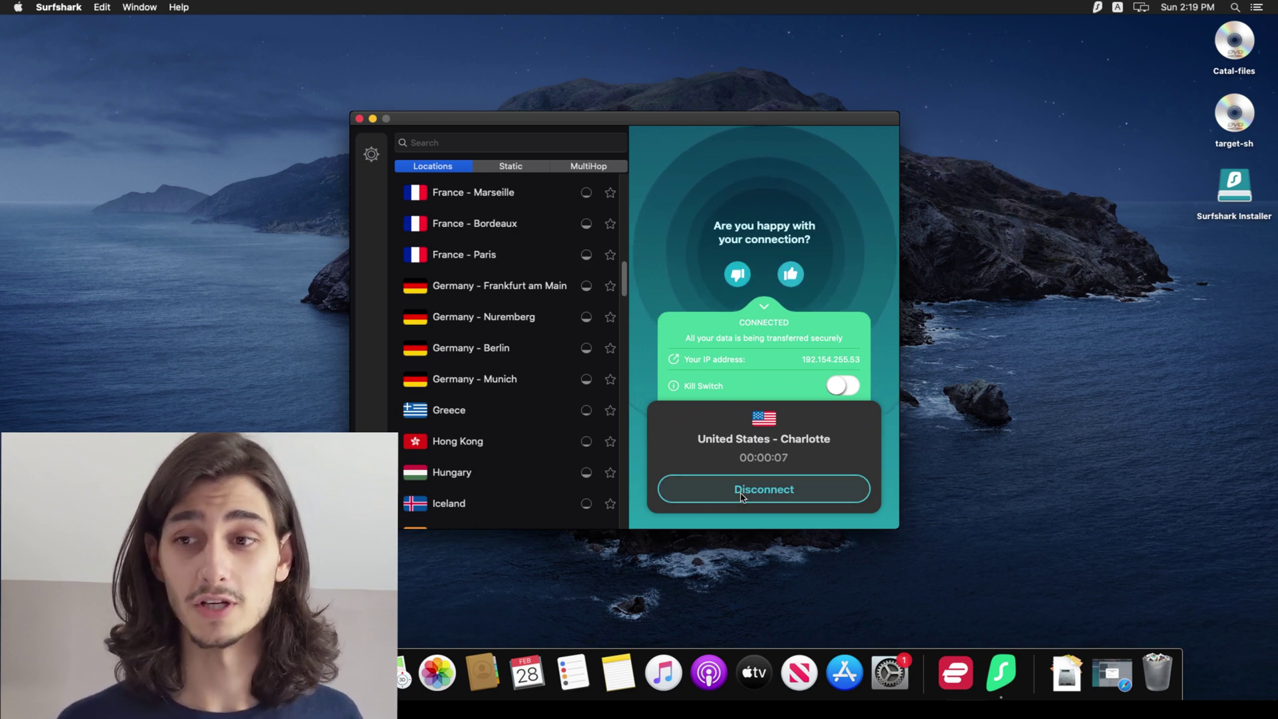
{"action": "left_click", "coordinate": [742, 496]}
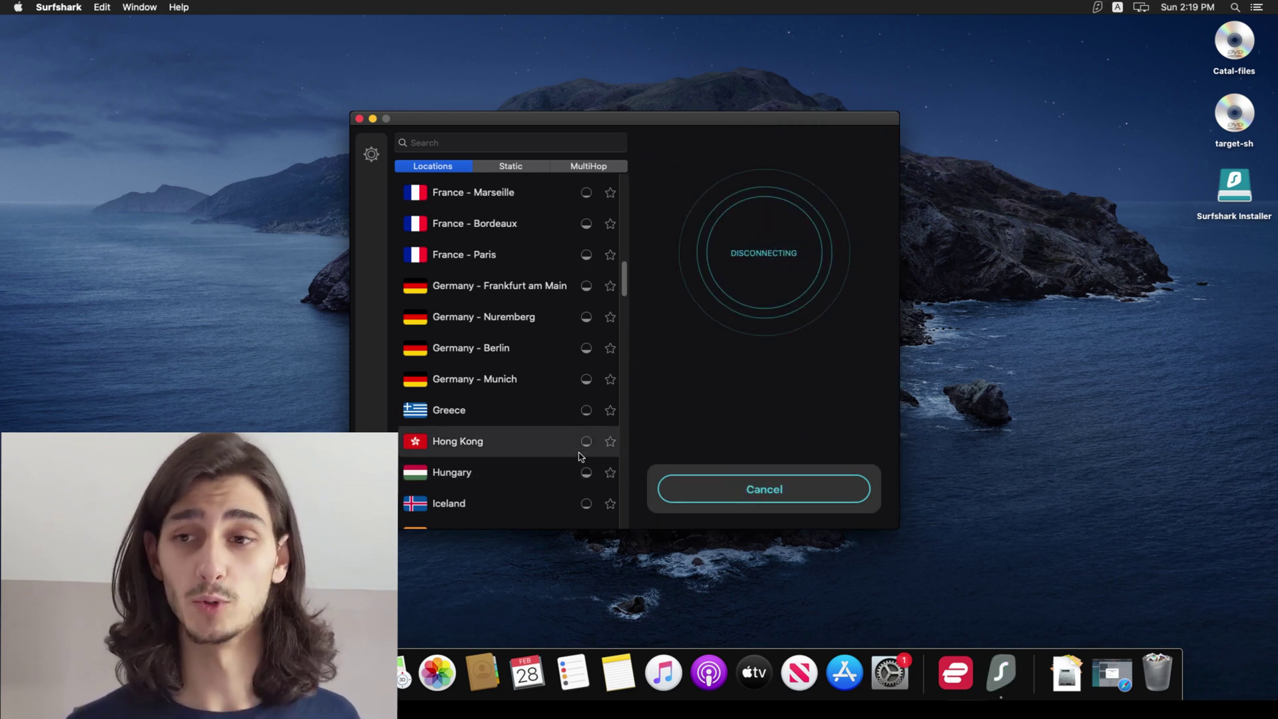
{"action": "left_click", "coordinate": [611, 410]}
{"action": "scroll", "coordinate": [599, 399], "scroll_direction": "up", "scroll_amount": 1}
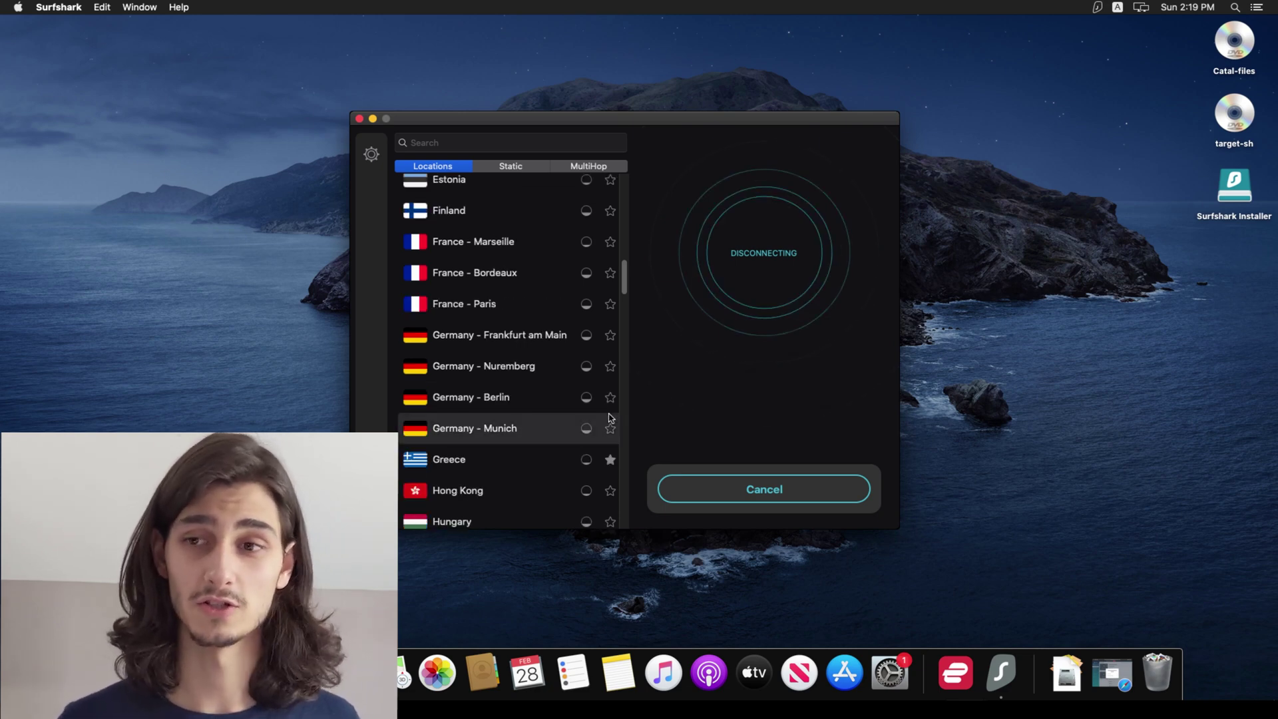
- Connect through the Singapore › India MultiHop route and add it to favourites
{"action": "left_click", "coordinate": [511, 166]}
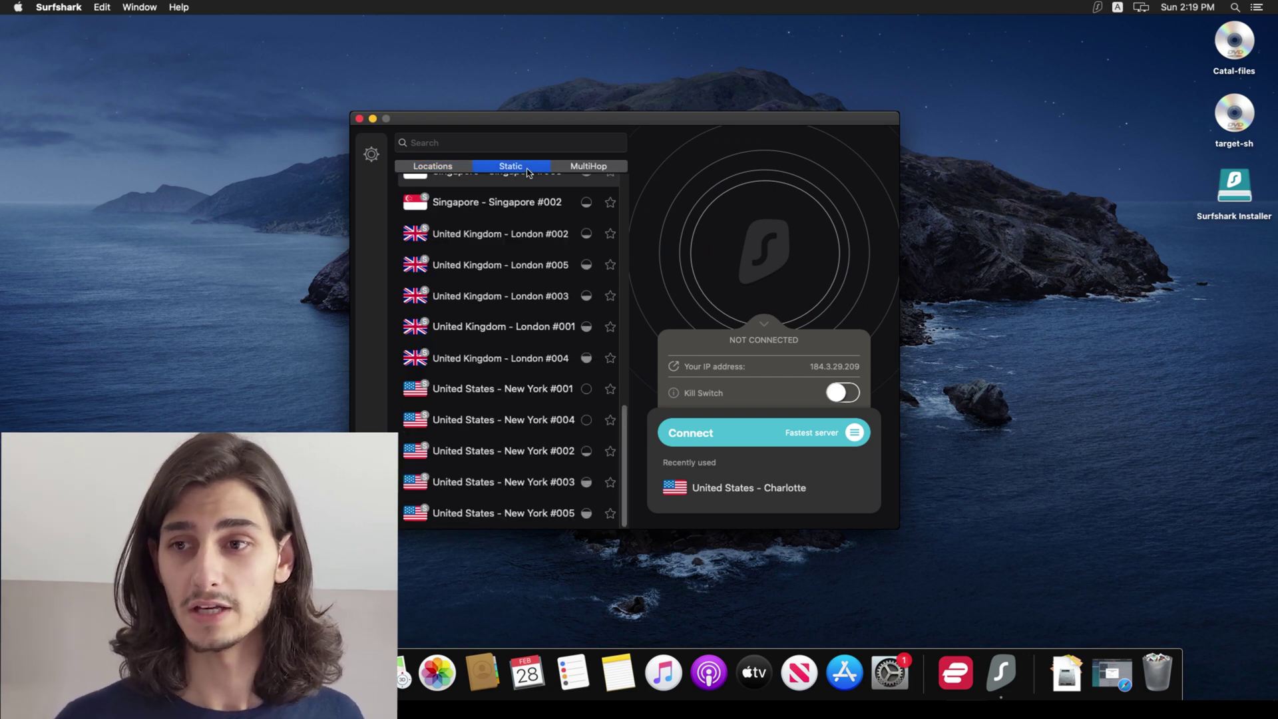
{"action": "left_click", "coordinate": [564, 167]}
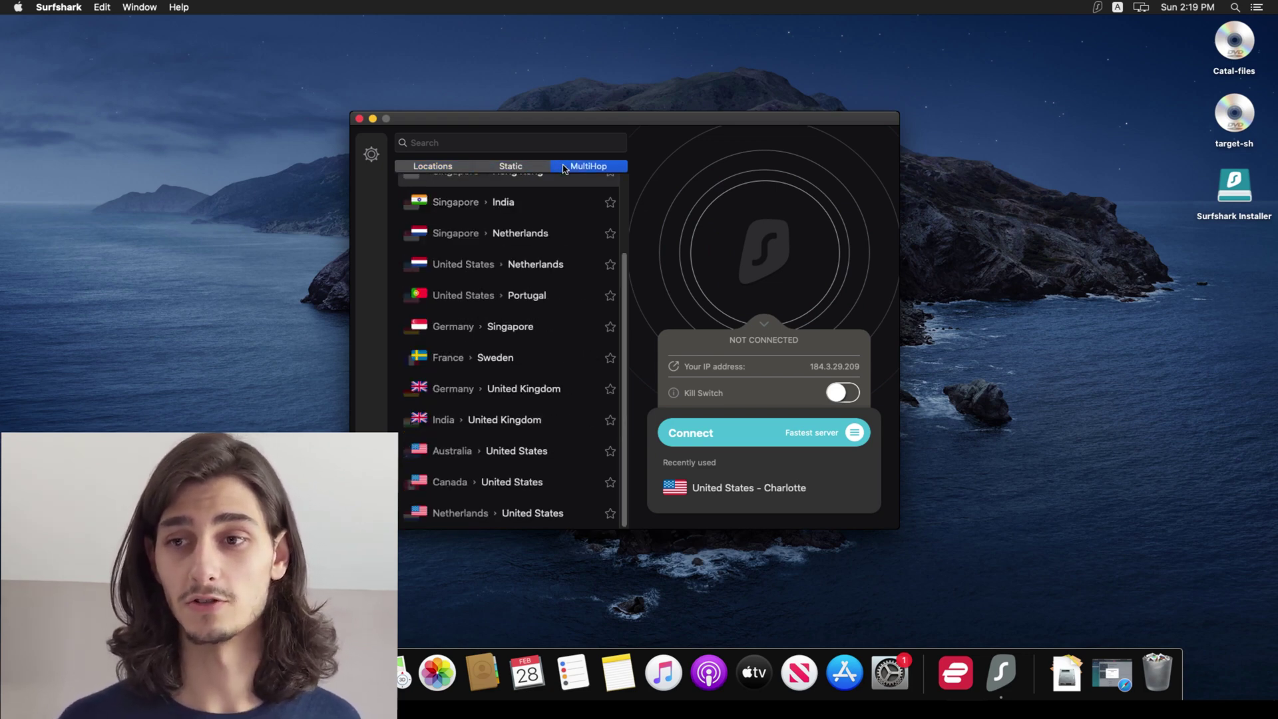
{"action": "left_click", "coordinate": [565, 204]}
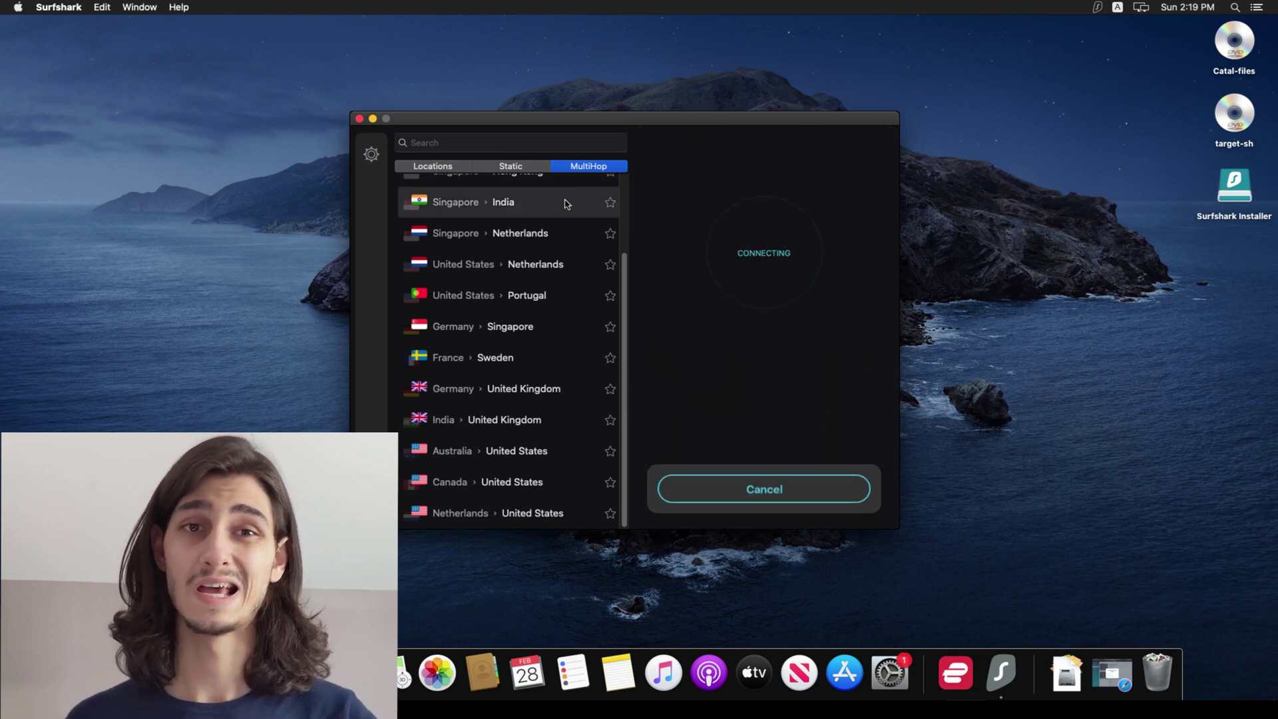
{"action": "left_click", "coordinate": [610, 202]}
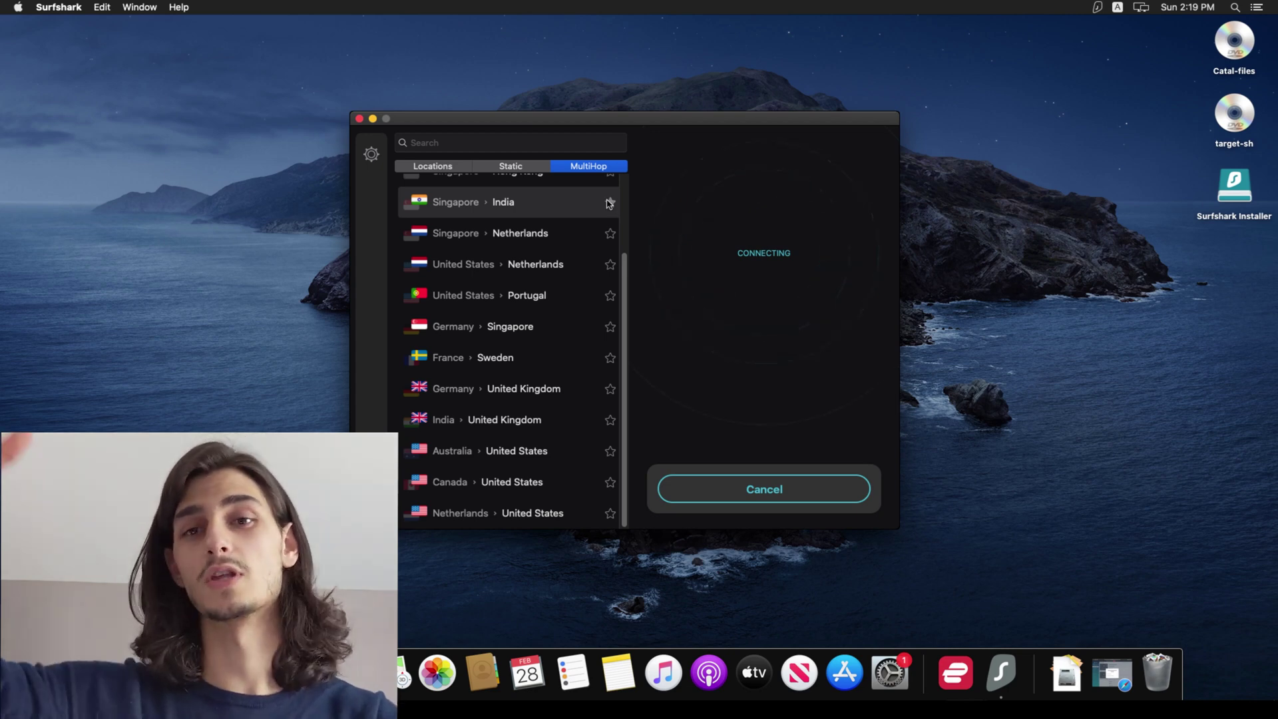
- Back in the country Locations list, switch the connection to Nearest country
{"action": "scroll", "coordinate": [607, 203], "scroll_direction": "up", "scroll_amount": 2}
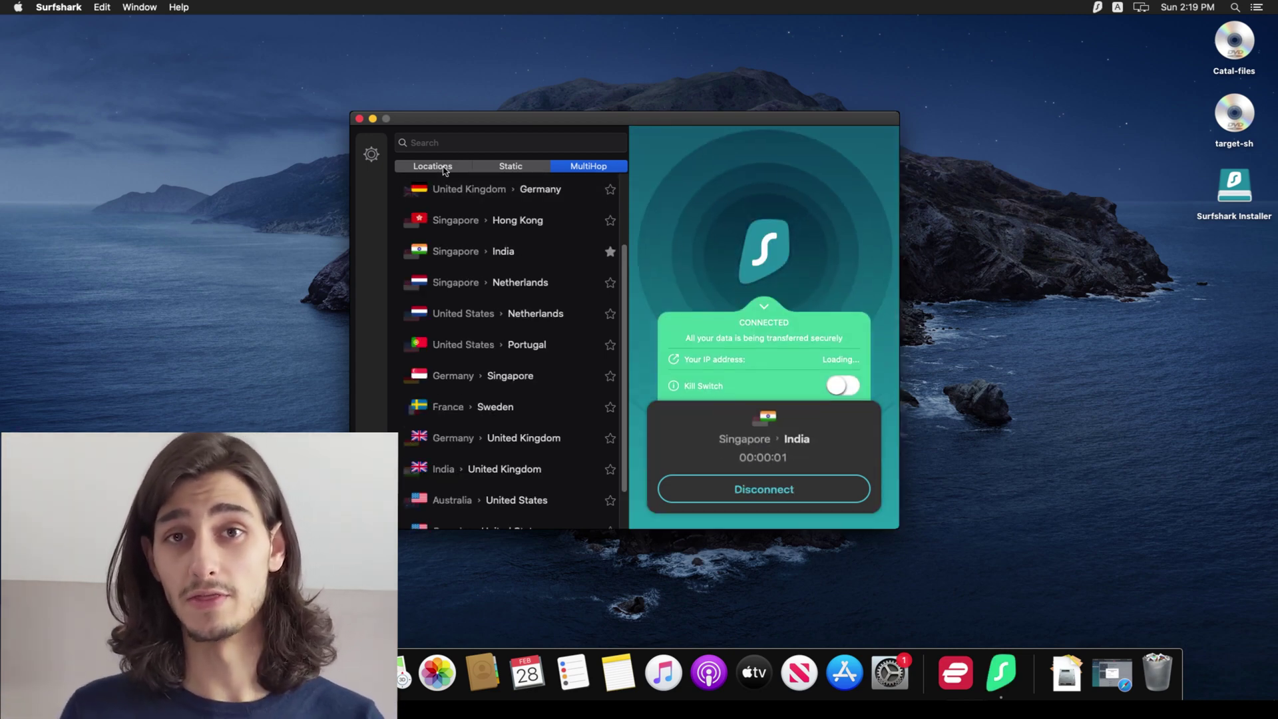
{"action": "left_click", "coordinate": [444, 172]}
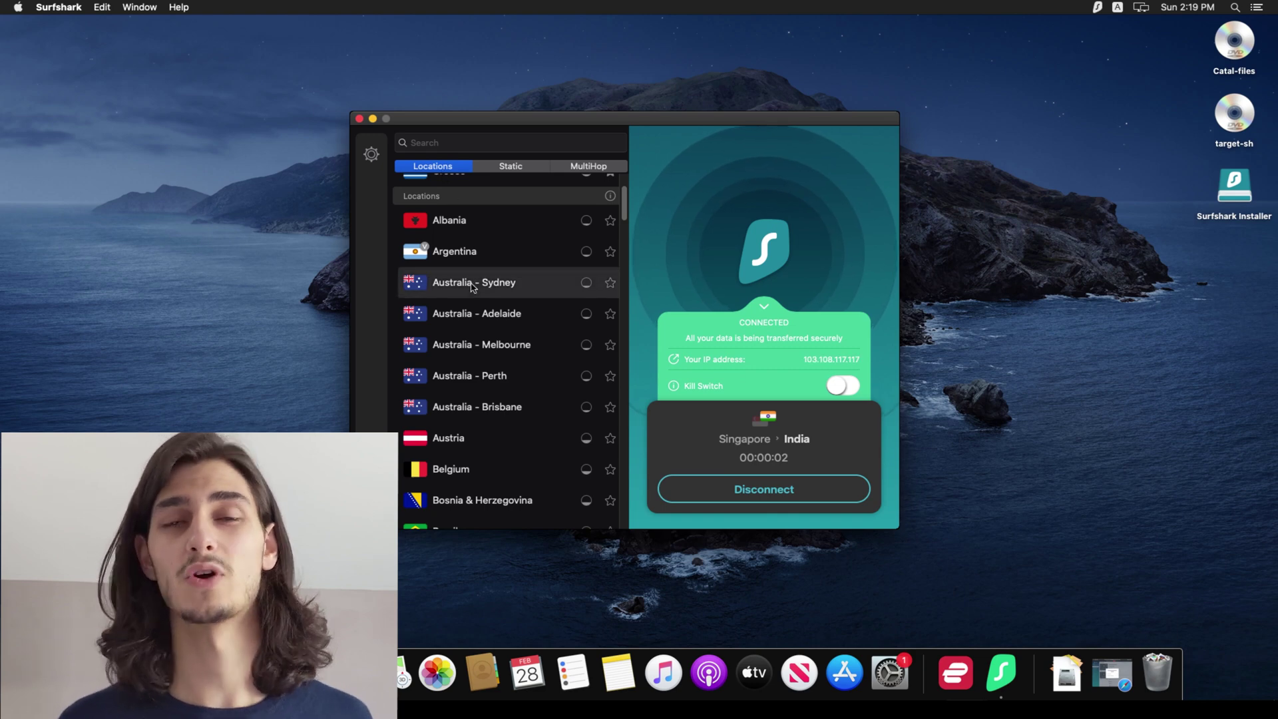
{"action": "scroll", "coordinate": [471, 286], "scroll_direction": "up", "scroll_amount": 3}
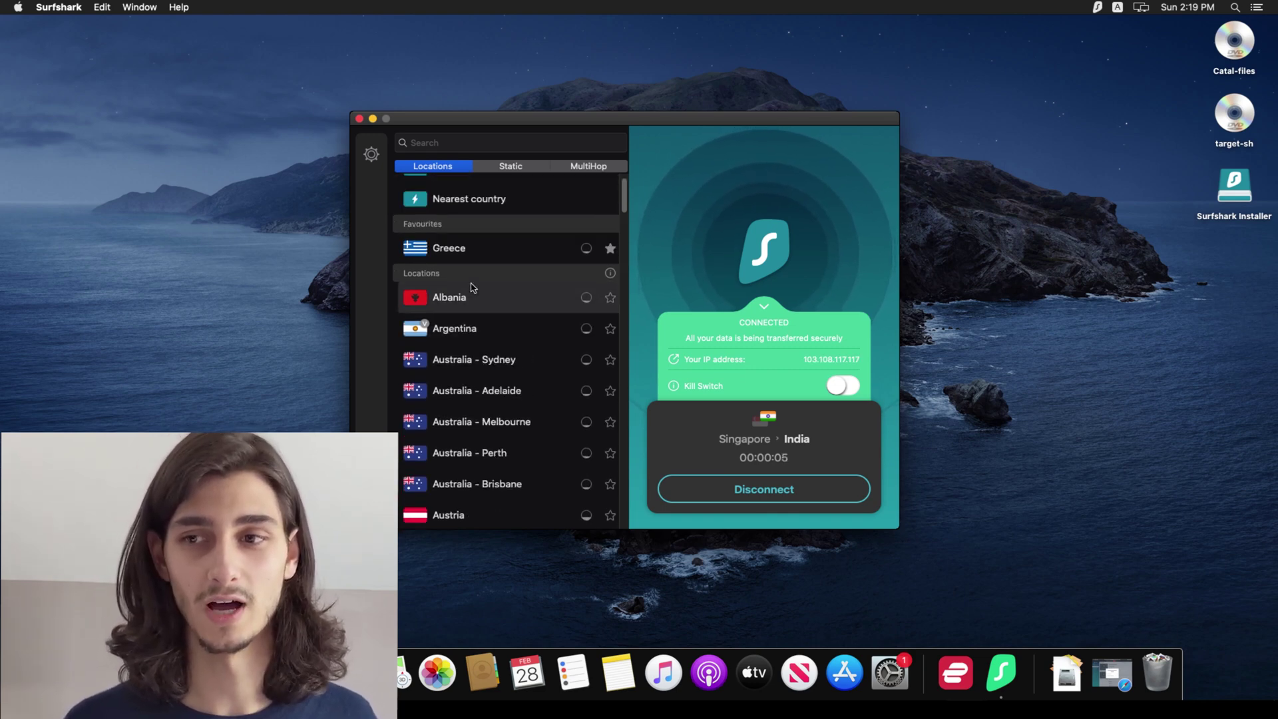
{"action": "scroll", "coordinate": [473, 288], "scroll_direction": "up", "scroll_amount": 1}
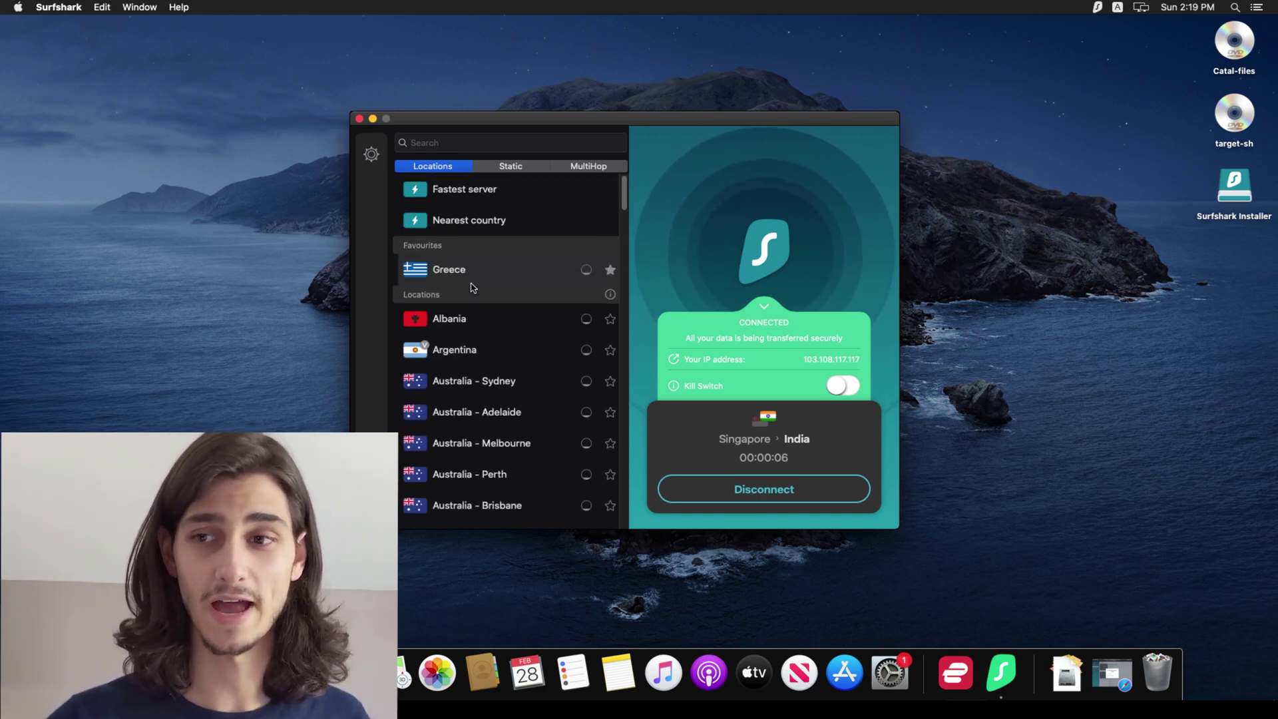
{"action": "left_click", "coordinate": [515, 219]}
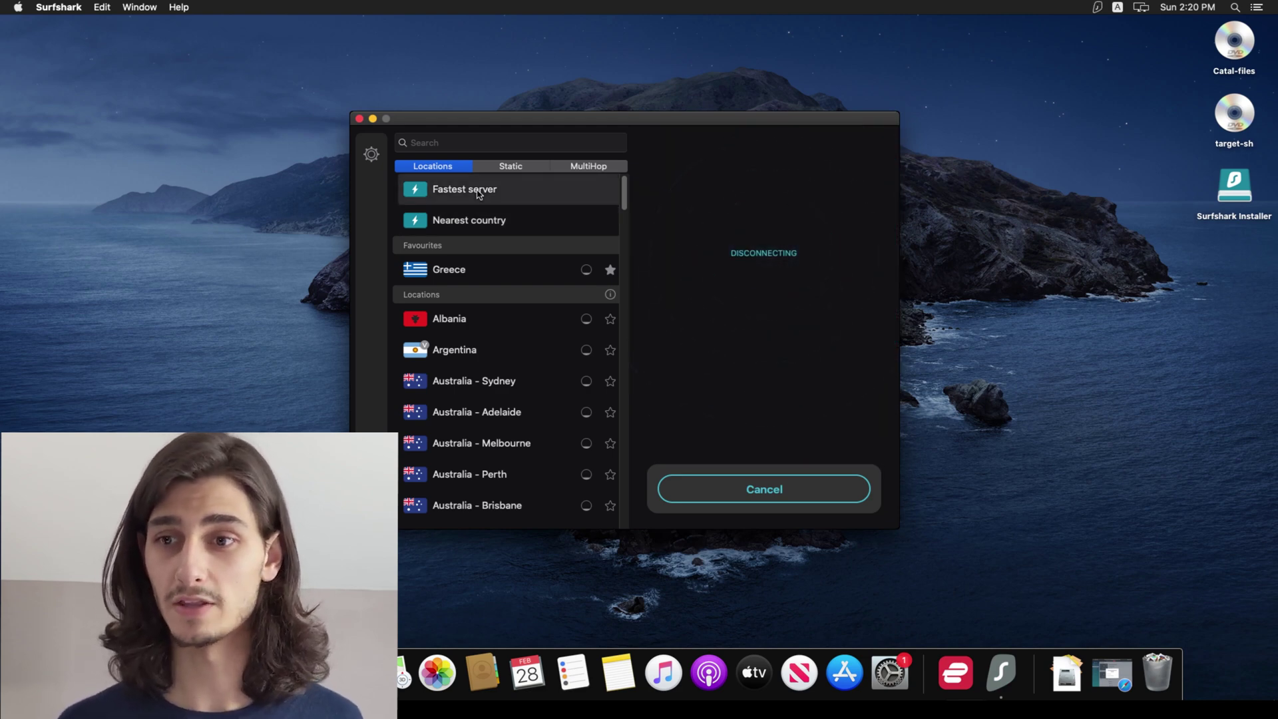
- Go through the General, Networks, Features, Updates and Advanced preference pages
{"action": "left_click", "coordinate": [371, 155]}
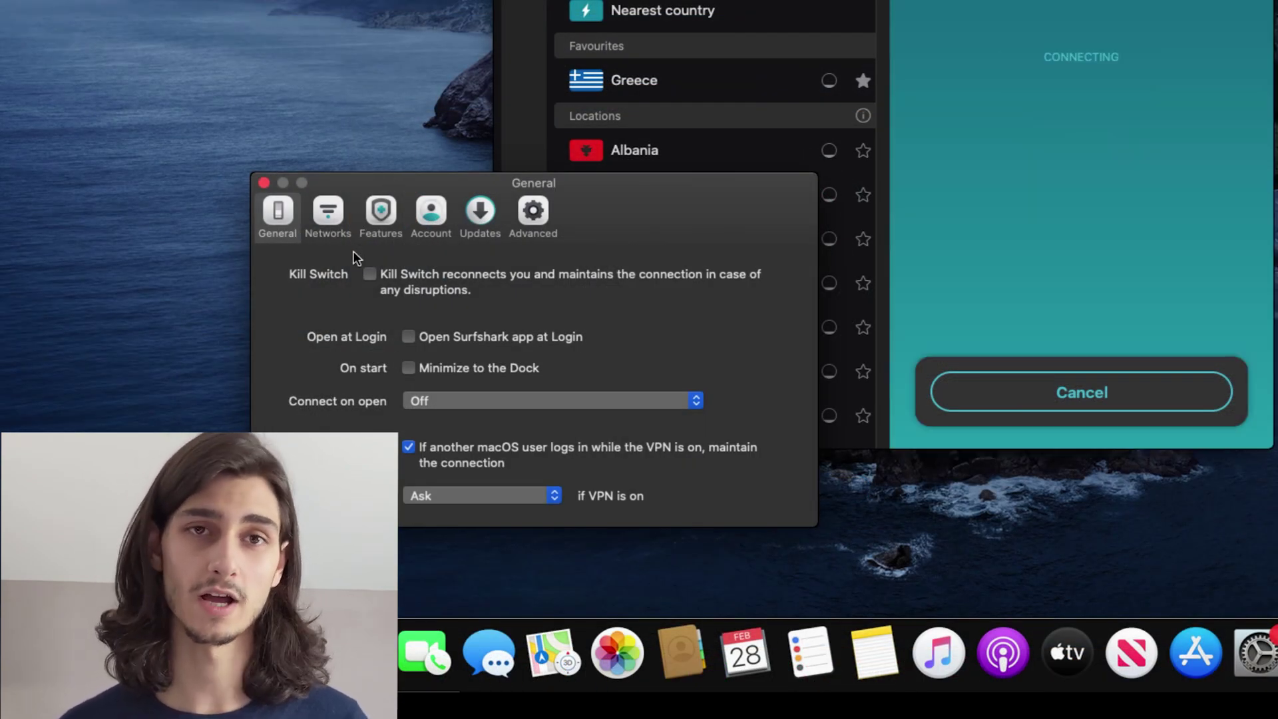
{"action": "left_click", "coordinate": [330, 221]}
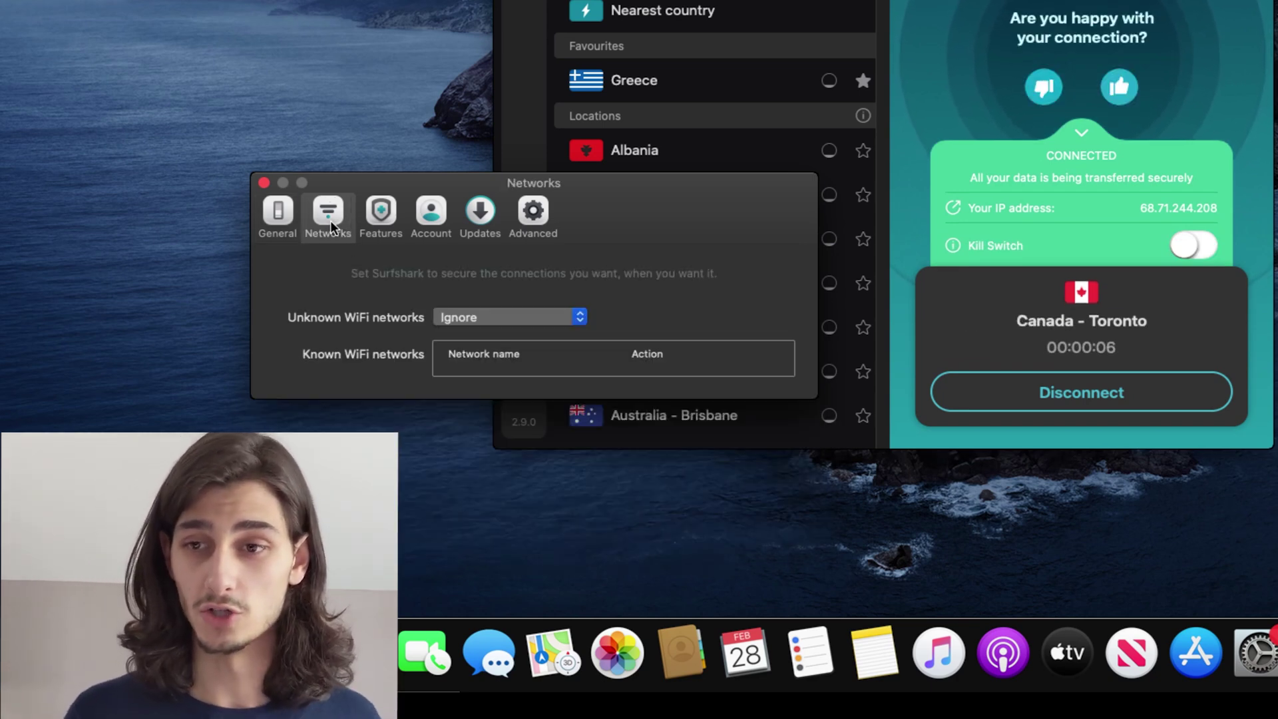
{"action": "left_click", "coordinate": [367, 223]}
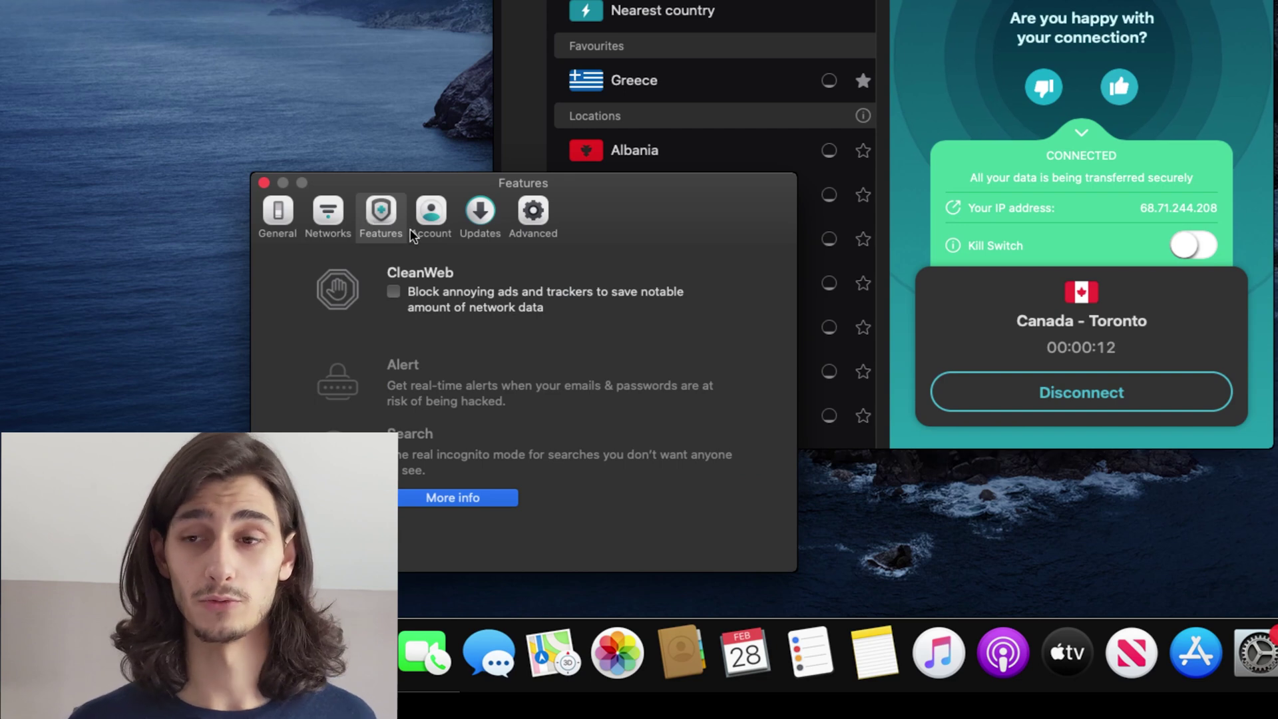
{"action": "left_click", "coordinate": [475, 226]}
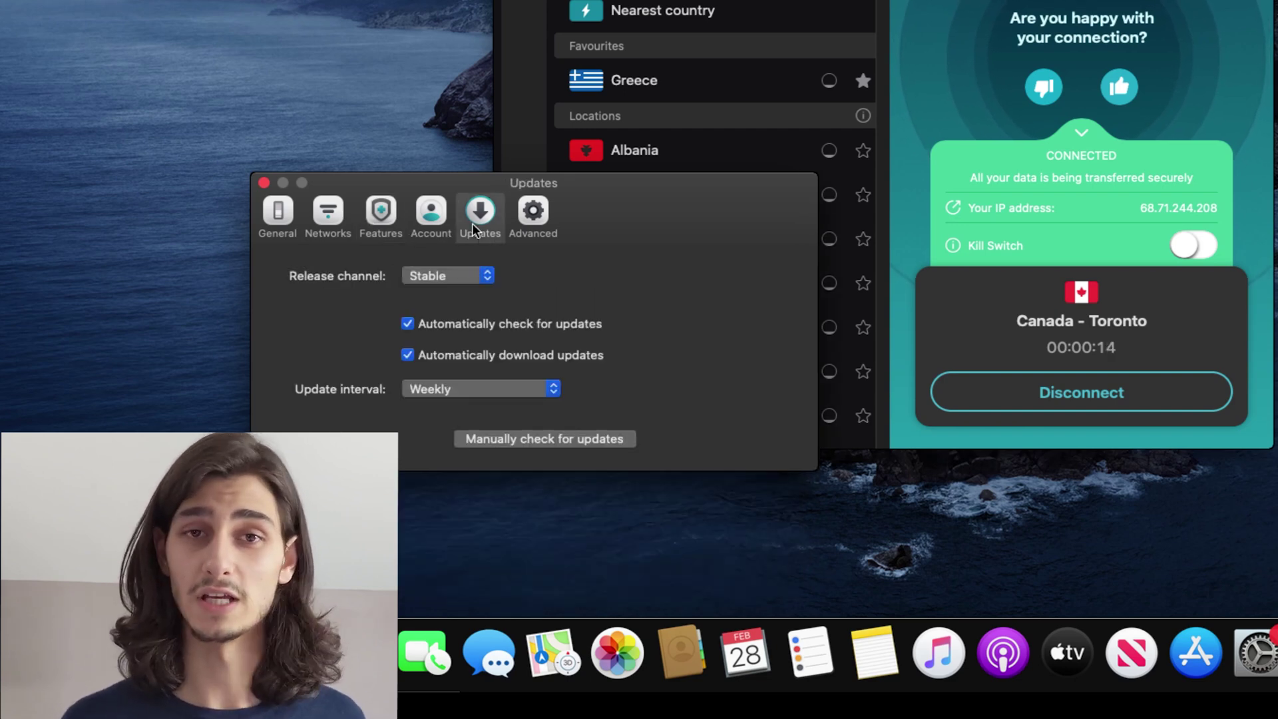
{"action": "left_click", "coordinate": [543, 233]}
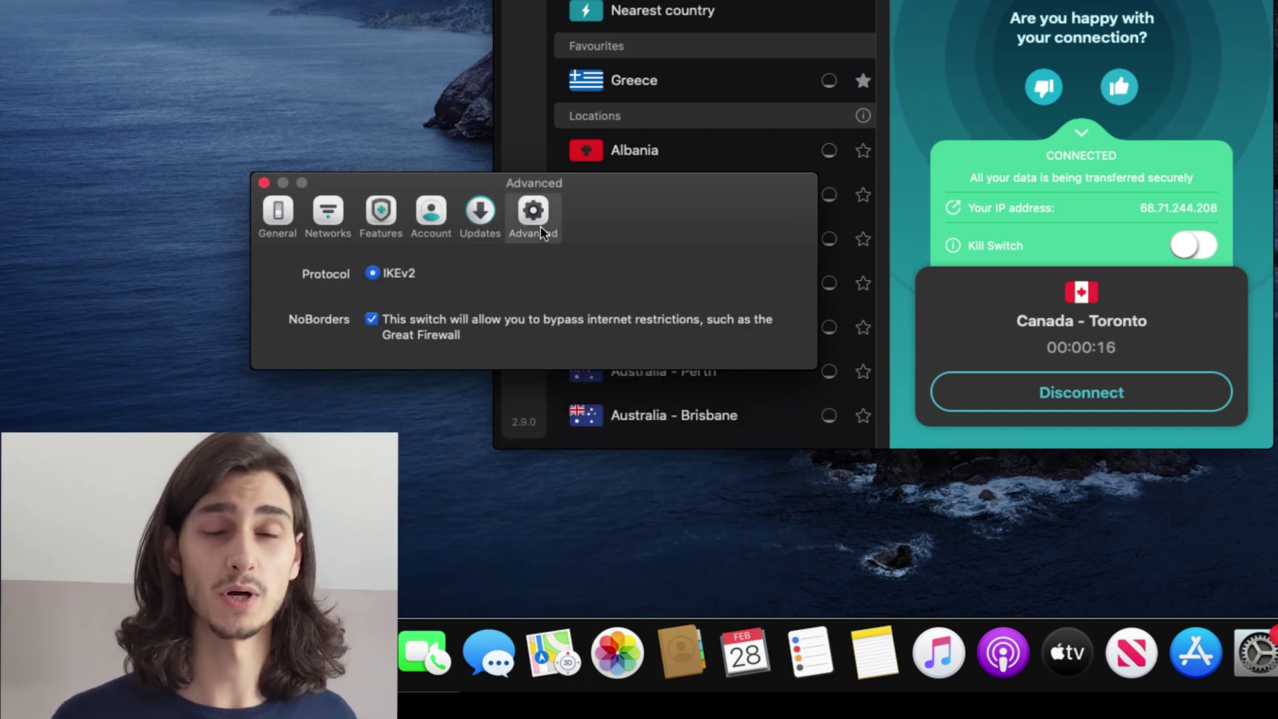
- Close the Preferences window, keeping the Canada – Toronto connection active
{"action": "left_click", "coordinate": [262, 183]}
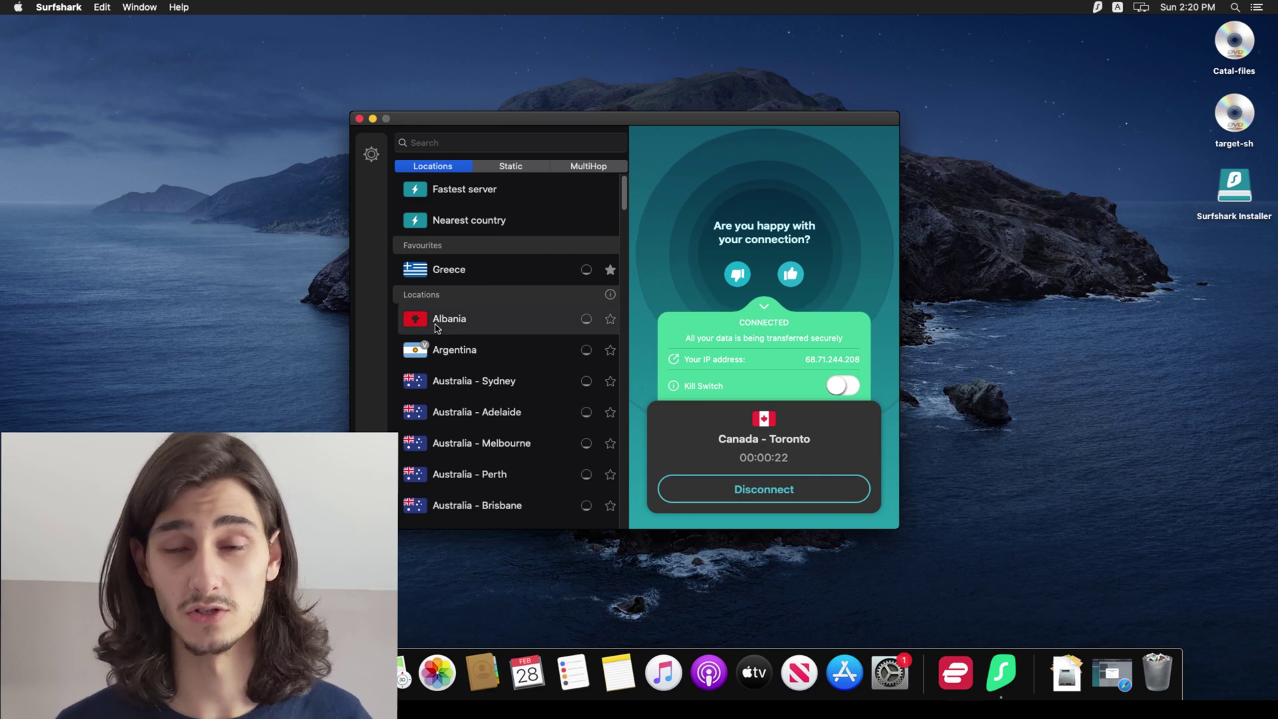